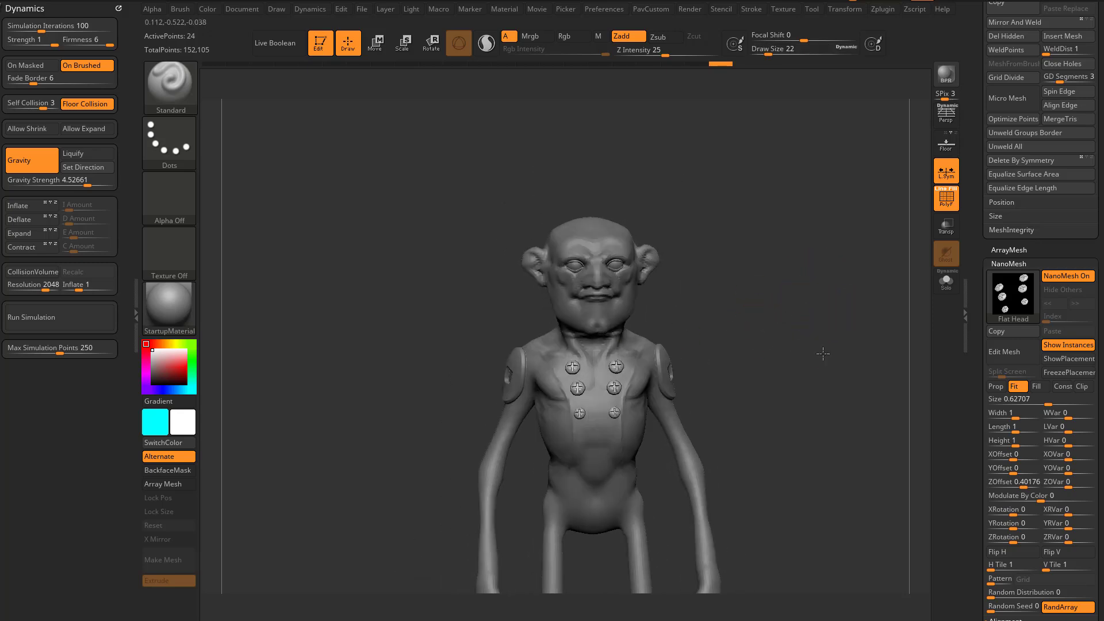
- Duplicate the character's body subtool and hide every other subtool so only the copy is shown
alt+click(682, 414)
shift+drag(746, 357, 611, 349)
drag(971, 266, 942, 469)
scroll(1011, 401, down, 1)
click(1003, 478)
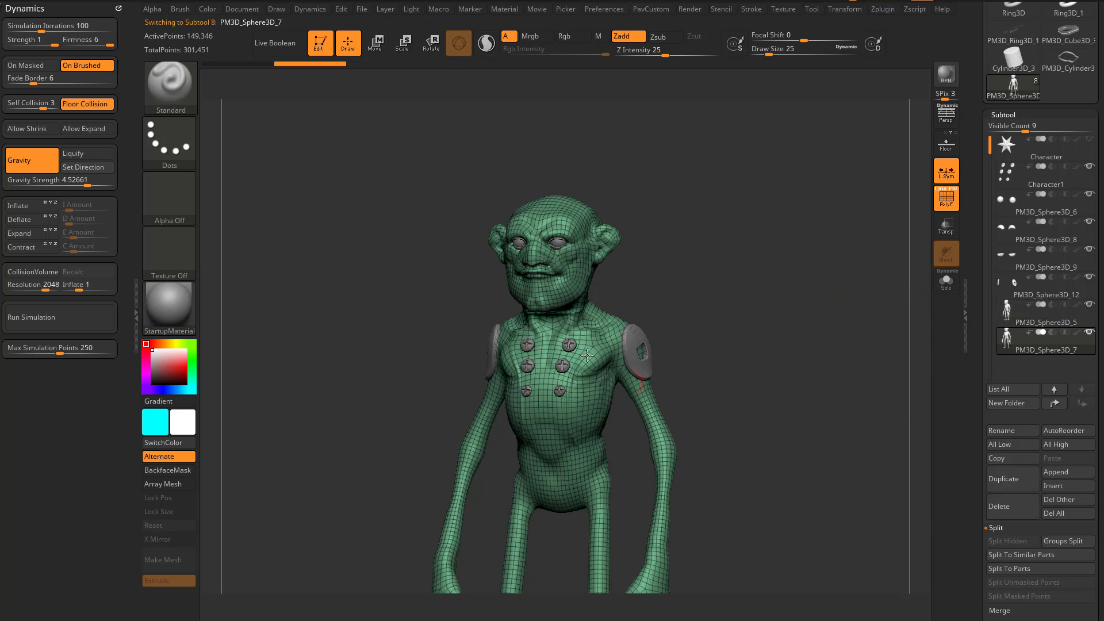
shift+click(1090, 334)
- Convert the duplicated body to a DynaMesh at resolution 544 without freezing its subdivision levels
mouse_move(863, 333)
mouse_down()
mouse_move(876, 334)
mouse_move(858, 337)
mouse_up()
scroll(976, 325, down, 1)
scroll(976, 325, down, 10)
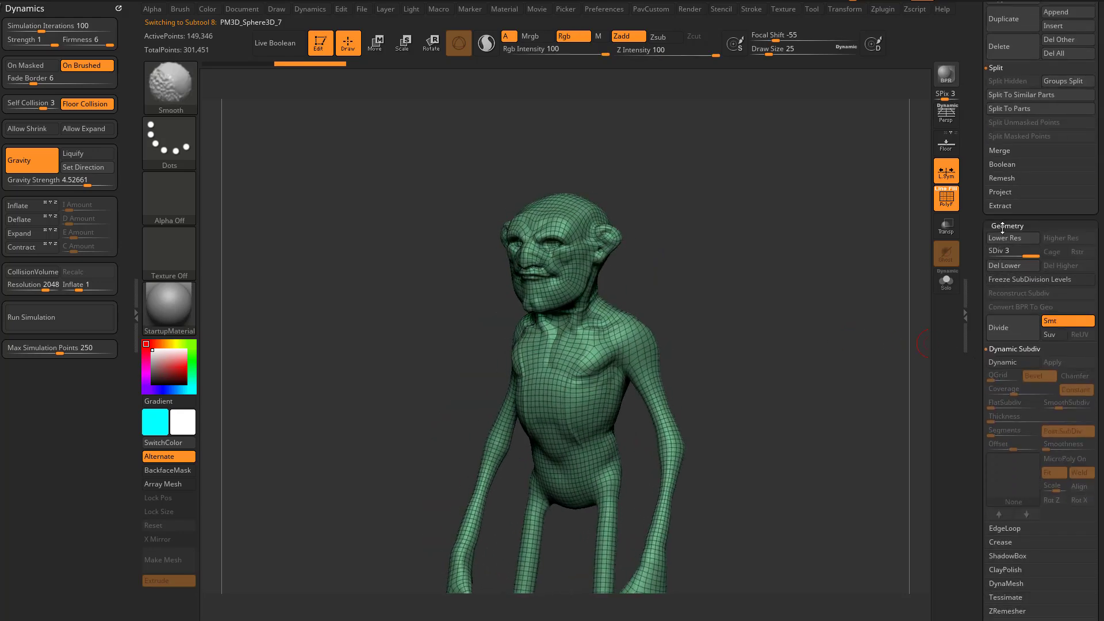
drag(977, 284, 977, 91)
shift+click(1010, 431)
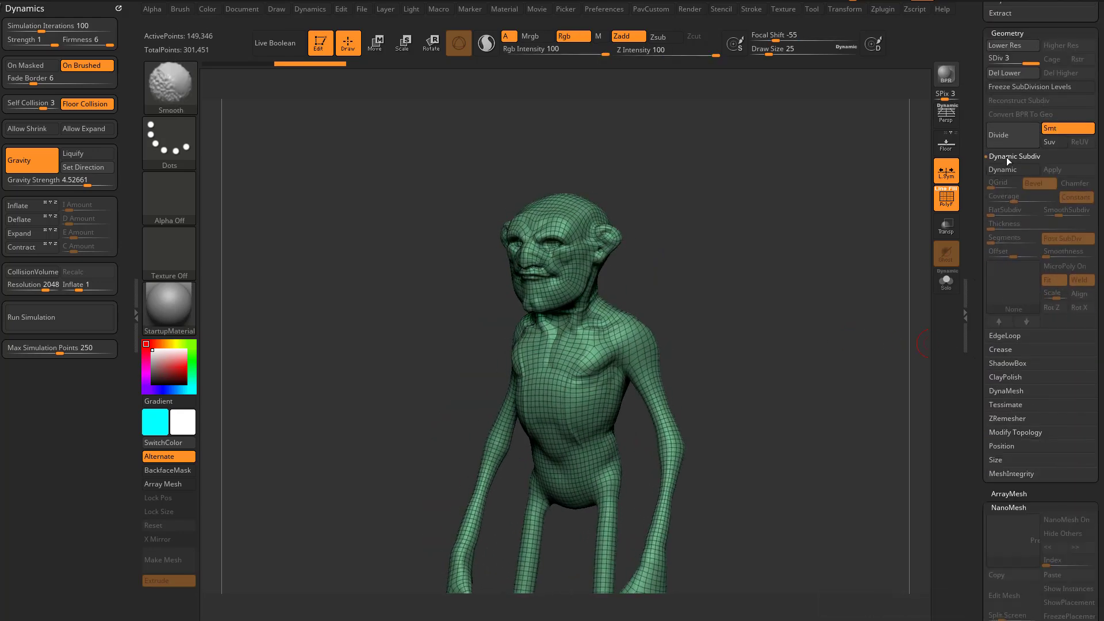
shift+click(1008, 154)
shift+click(1002, 225)
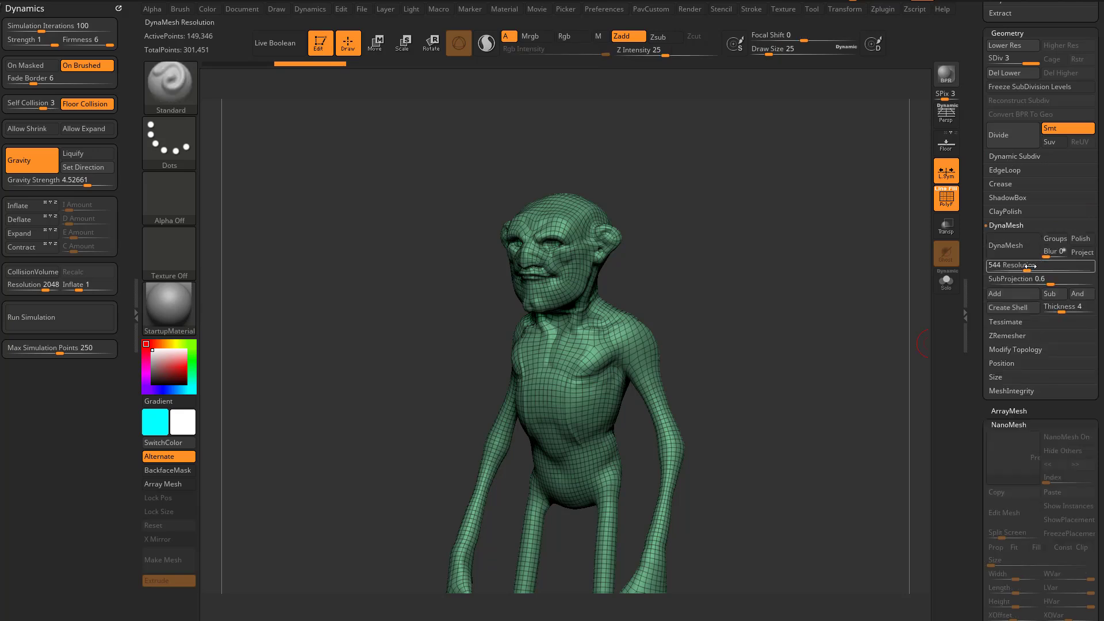
click(1017, 249)
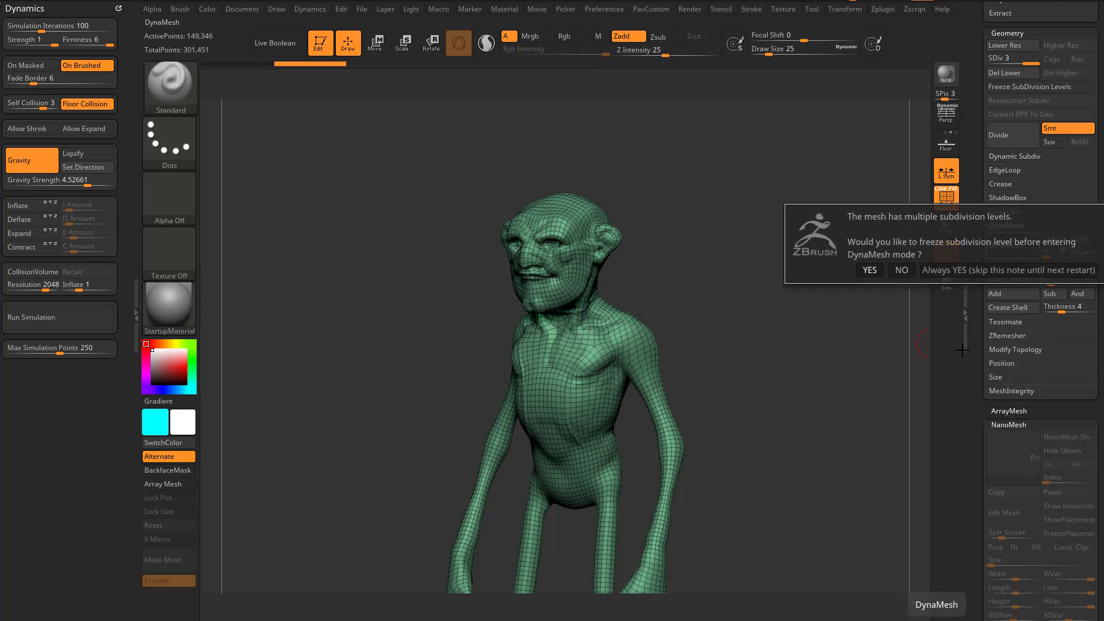
click(902, 270)
- Try building shoulder pads directly on the duplicated body with ClayBuildup strokes across both shoulders at draw size 51
drag(878, 375, 808, 323)
drag(807, 323, 868, 368)
drag(976, 266, 967, 417)
alt+drag(824, 322, 803, 318)
mouse_move(840, 366)
mouse_down()
mouse_move(799, 361)
mouse_move(813, 339)
mouse_up()
key(b)
key(c)
key(b)
key(s)
drag(691, 354, 696, 355)
drag(689, 368, 705, 387)
mouse_move(808, 351)
mouse_down()
mouse_move(776, 385)
mouse_move(676, 420)
mouse_up()
click(948, 274)
click(946, 199)
drag(650, 322, 778, 284)
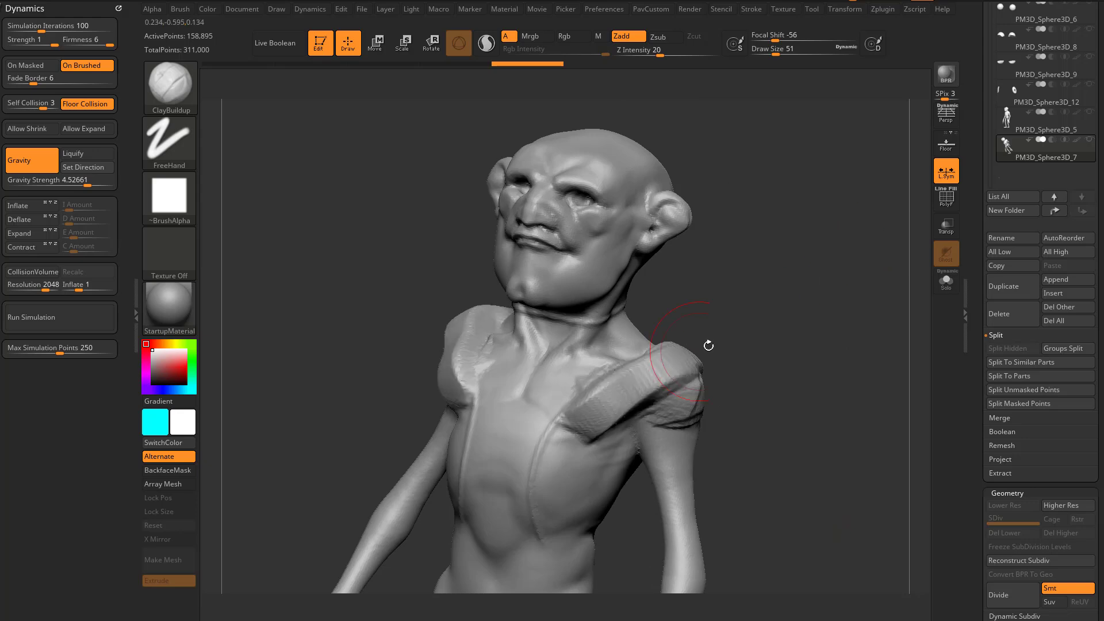
drag(678, 359, 598, 423)
drag(722, 340, 851, 368)
mouse_move(684, 383)
mouse_down()
mouse_move(713, 387)
mouse_move(702, 380)
mouse_move(764, 365)
mouse_move(730, 377)
mouse_move(741, 373)
mouse_up()
mouse_move(804, 340)
mouse_down()
mouse_move(853, 322)
mouse_move(904, 366)
mouse_up()
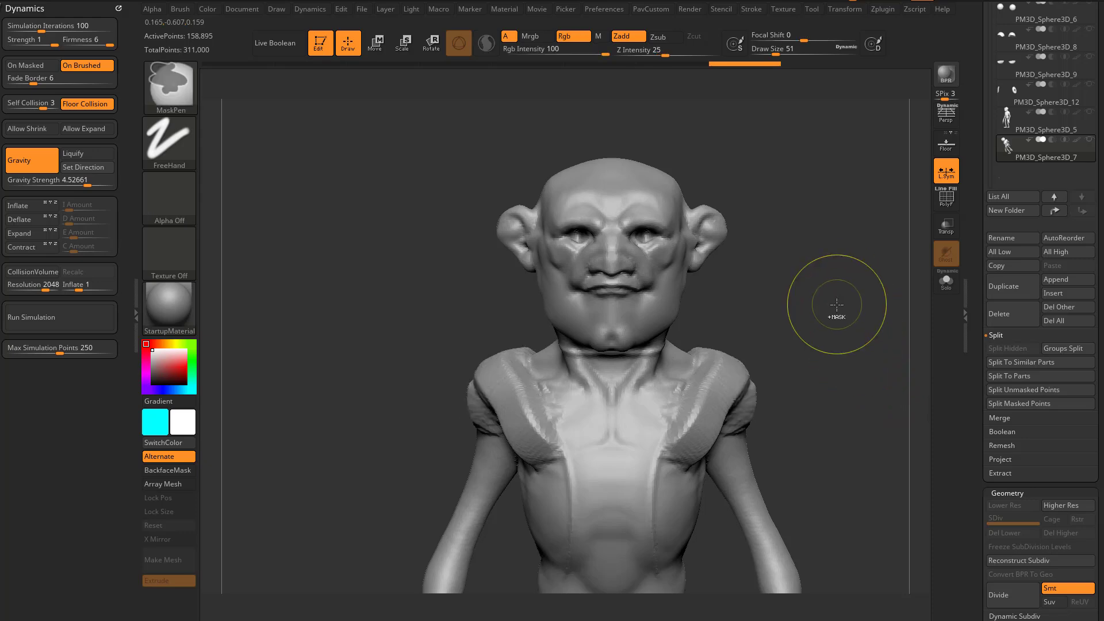
- Undo the ClayBuildup strokes on the shoulders
key(ctrl+z)
key(ctrl+z)
key(ctrl+z)
key(ctrl+z)
key(ctrl+z)
drag(836, 303, 784, 350)
- From the front view with polyframe shown, cut one shoulder into its own polygroup using the SliceCurve brush
key(b)
key(s)
key(t)
shift+right_drag(784, 349, 850, 316)
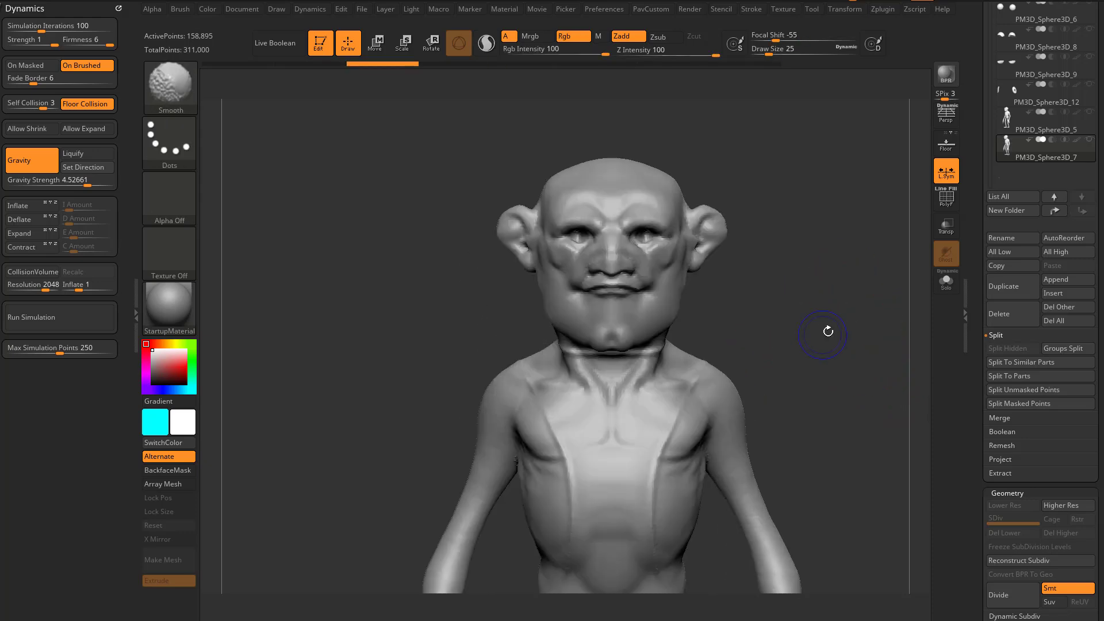
key(shift+f)
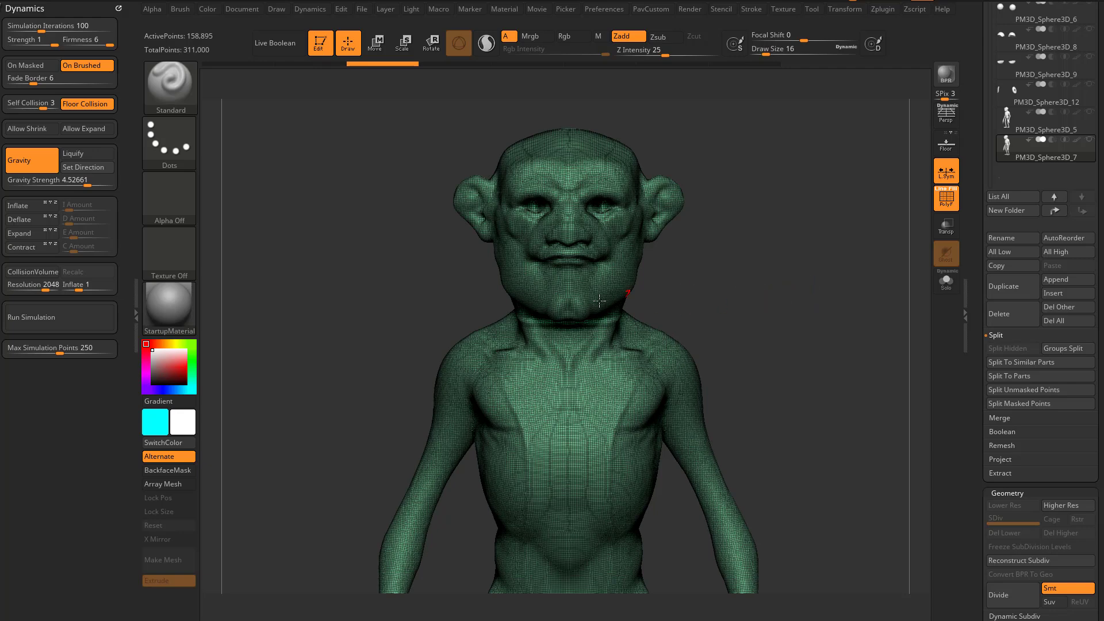
ctrl+shift+click(170, 92)
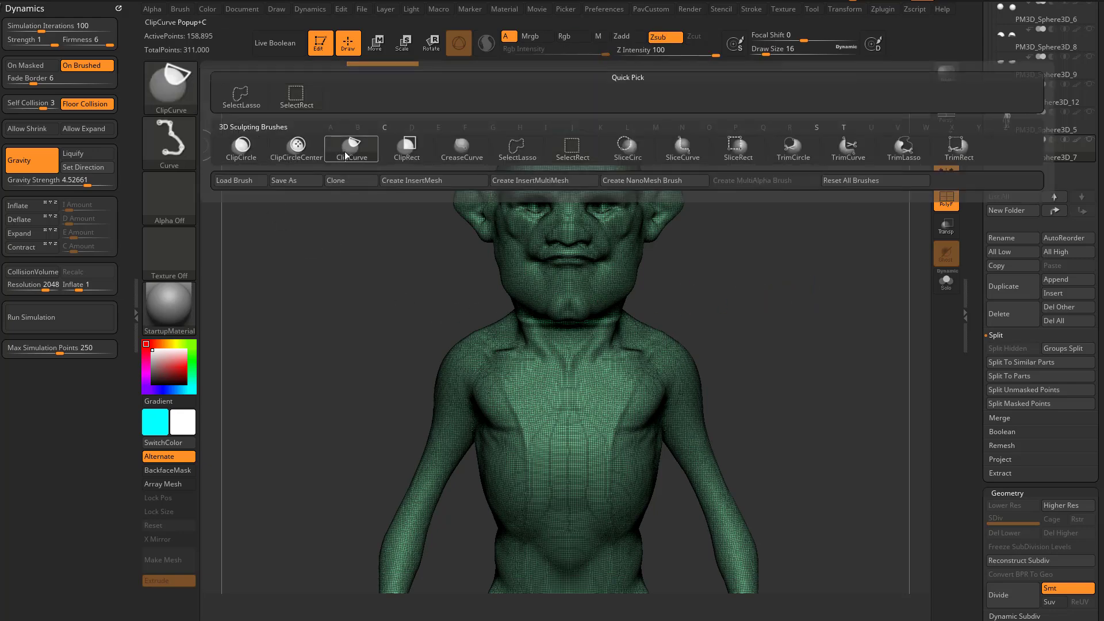
click(683, 148)
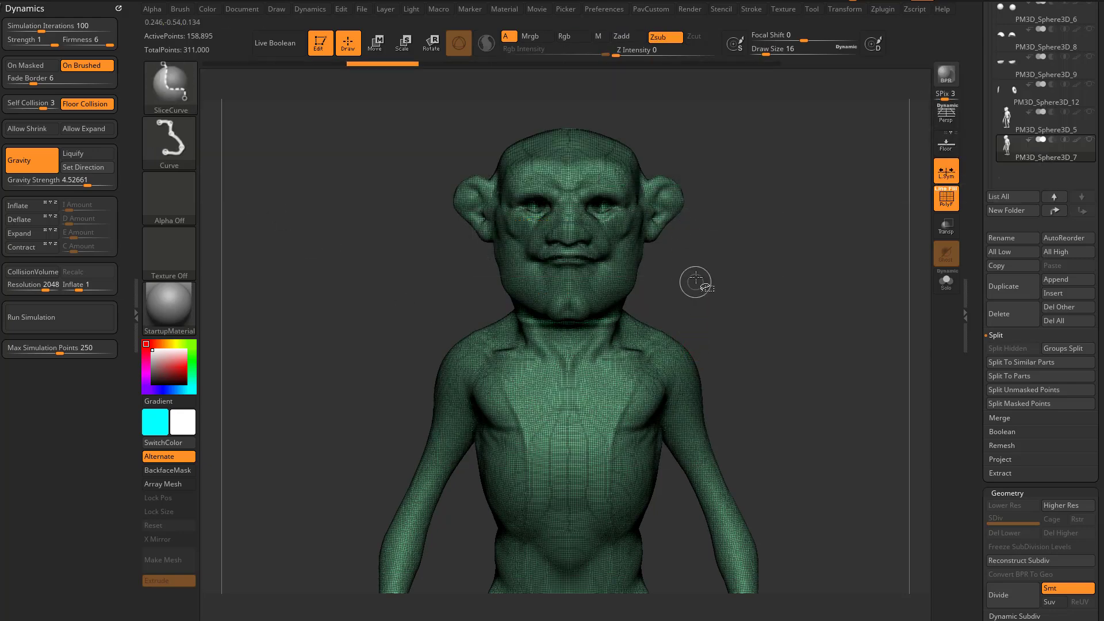
ctrl+shift+drag(659, 381, 784, 458)
mouse_move(872, 336)
mouse_down()
mouse_move(822, 362)
mouse_move(842, 352)
mouse_move(662, 380)
mouse_up()
shift+drag(795, 329, 801, 326)
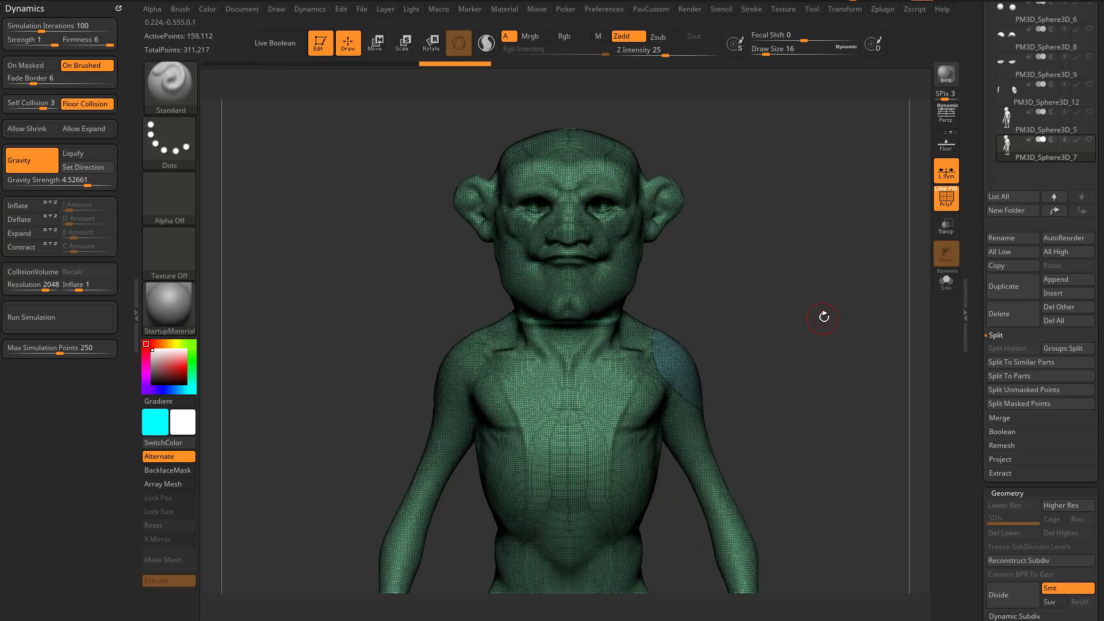
- Mirror the body, and use Mirror And Weld to give both shoulders the sliced polygroup
key(4)
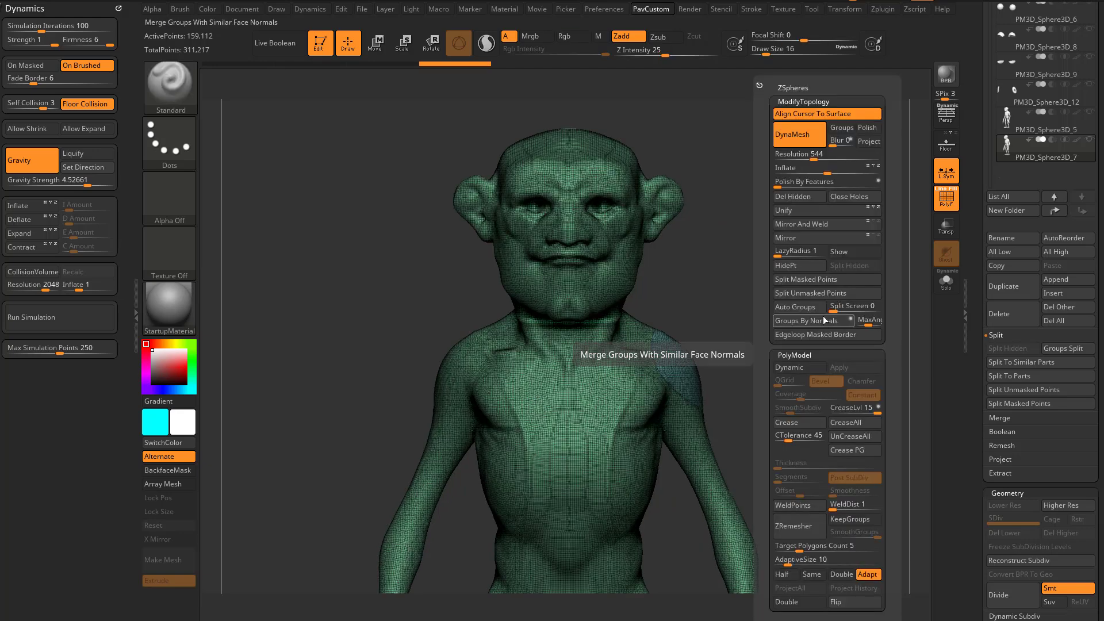
click(823, 240)
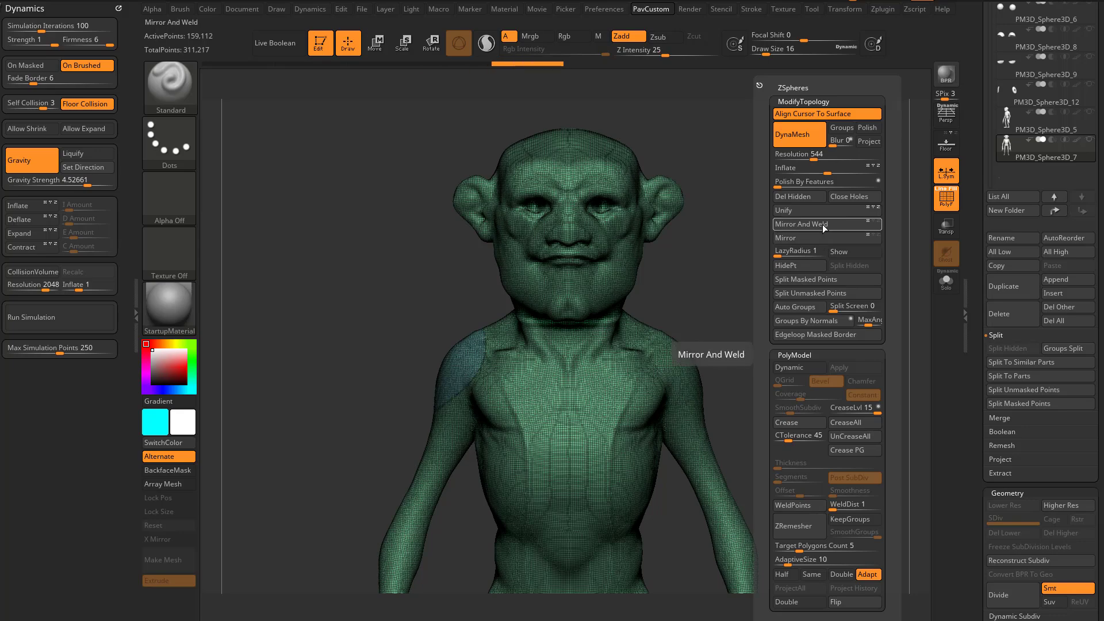
click(830, 225)
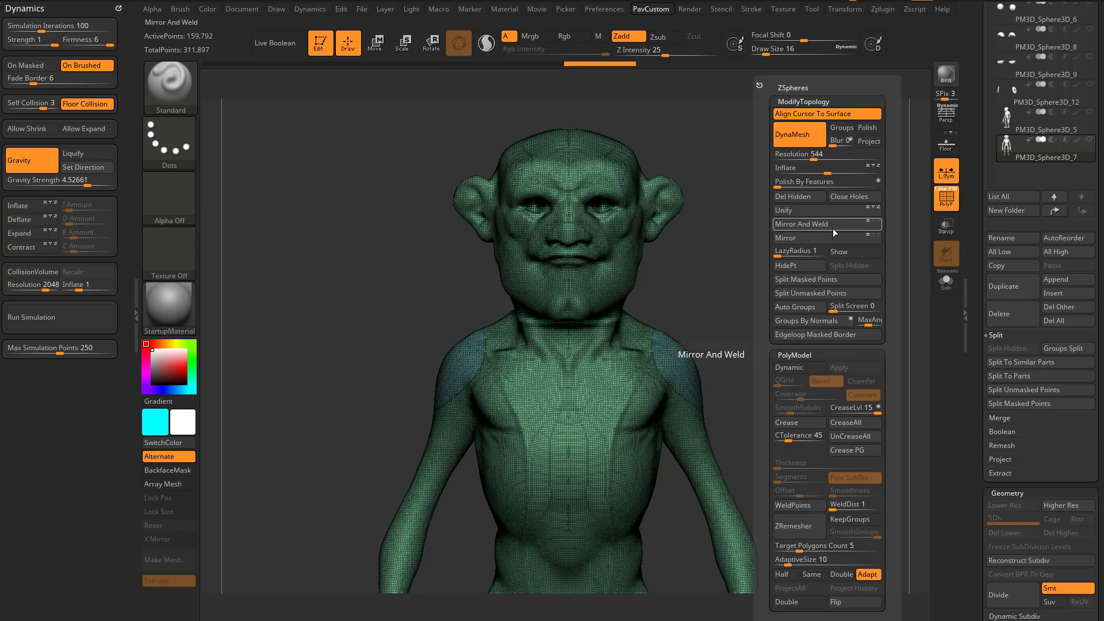
drag(816, 234, 732, 387)
- Isolate the shoulder polygroup and delete the hidden rest of the body mesh
ctrl+shift+click(667, 358)
drag(776, 336, 823, 293)
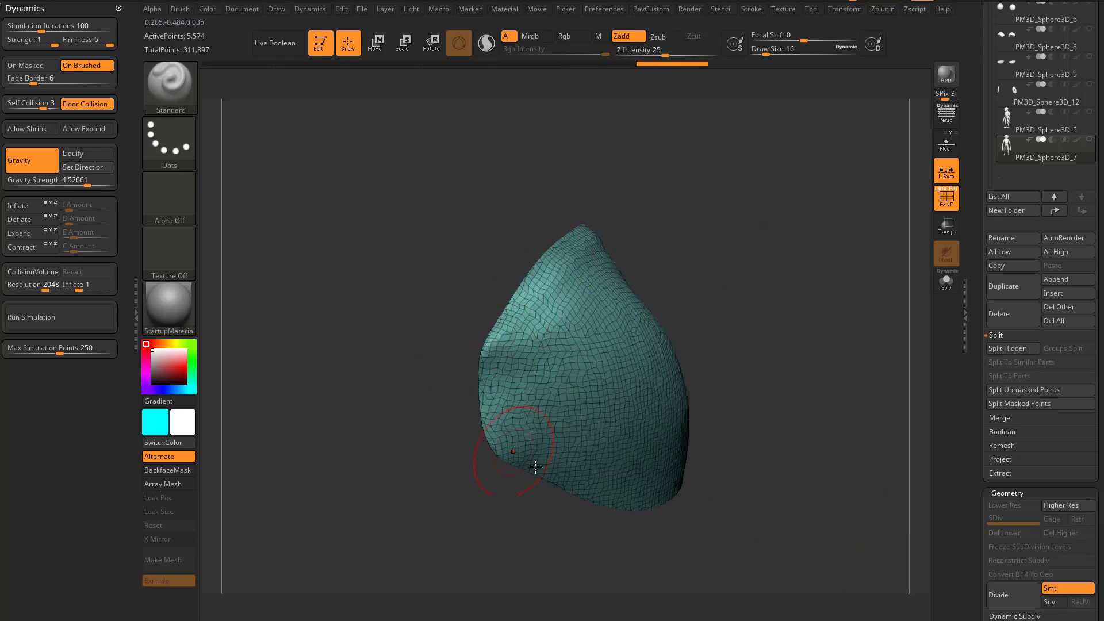
alt+drag(744, 436, 888, 350)
drag(978, 372, 975, 239)
key(1)
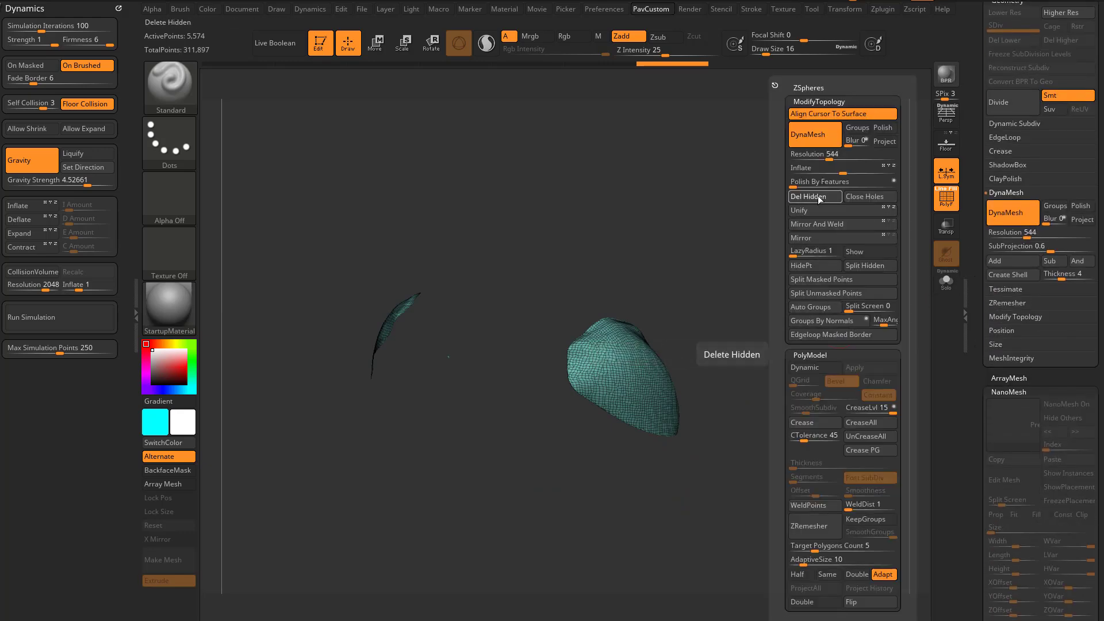
click(819, 197)
- ZRemesh the shoulder pieces to a low polygon density using Half and AdaptiveSize 0
click(1001, 303)
drag(981, 315, 980, 273)
click(997, 355)
drag(998, 367, 985, 369)
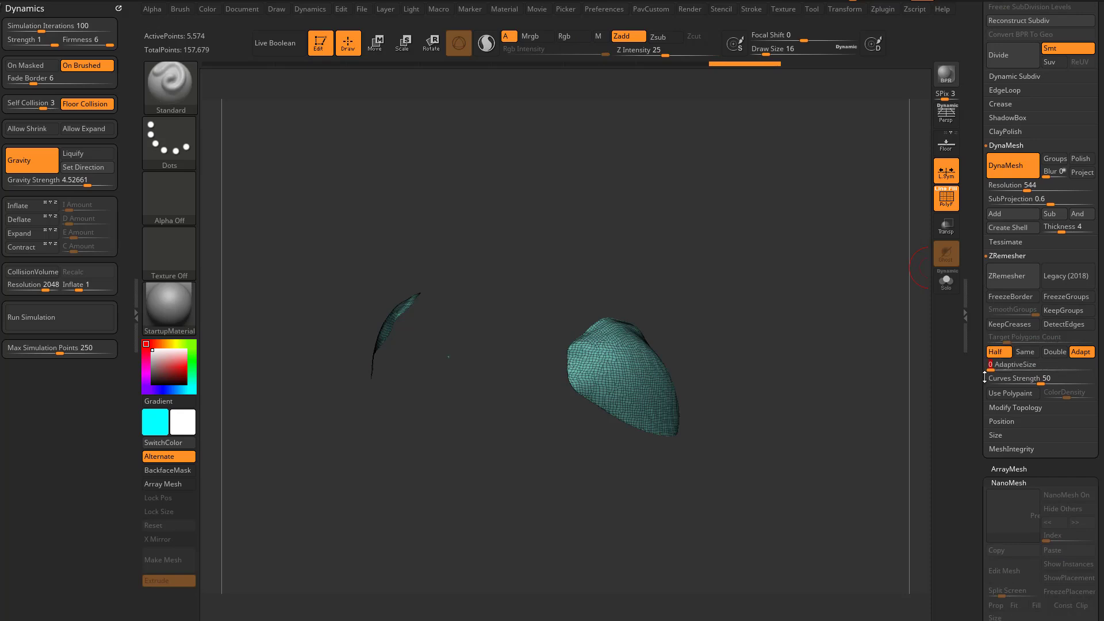
click(1017, 281)
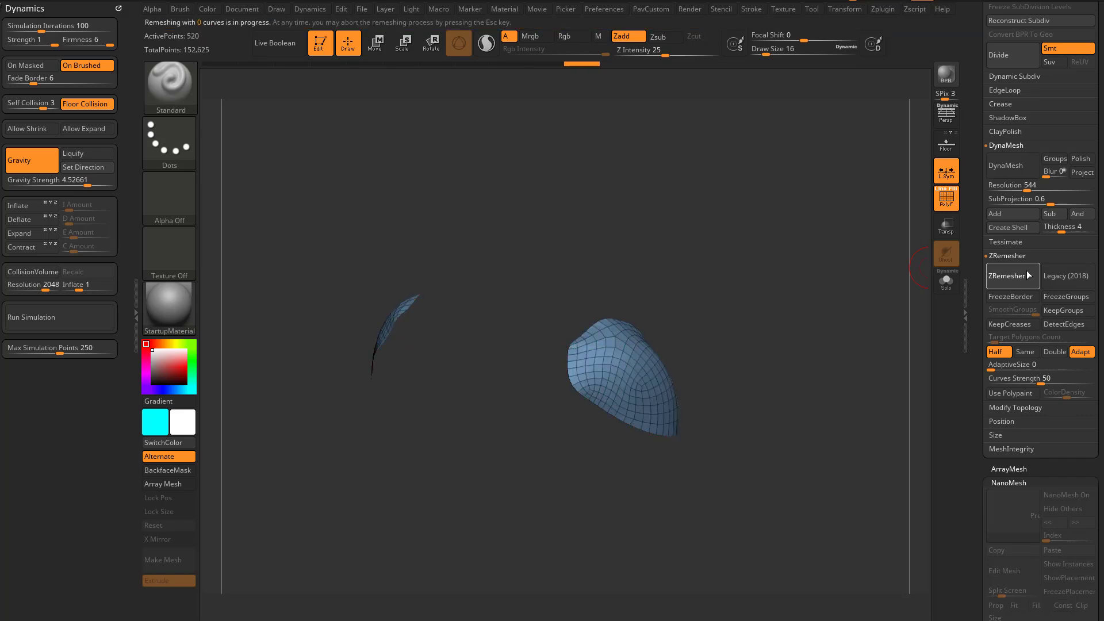
drag(865, 303, 833, 336)
- Extrude the shoulder pieces into thick pads using ZModeler QMesh with the Polygroup All target
key(b)
key(z)
key(m)
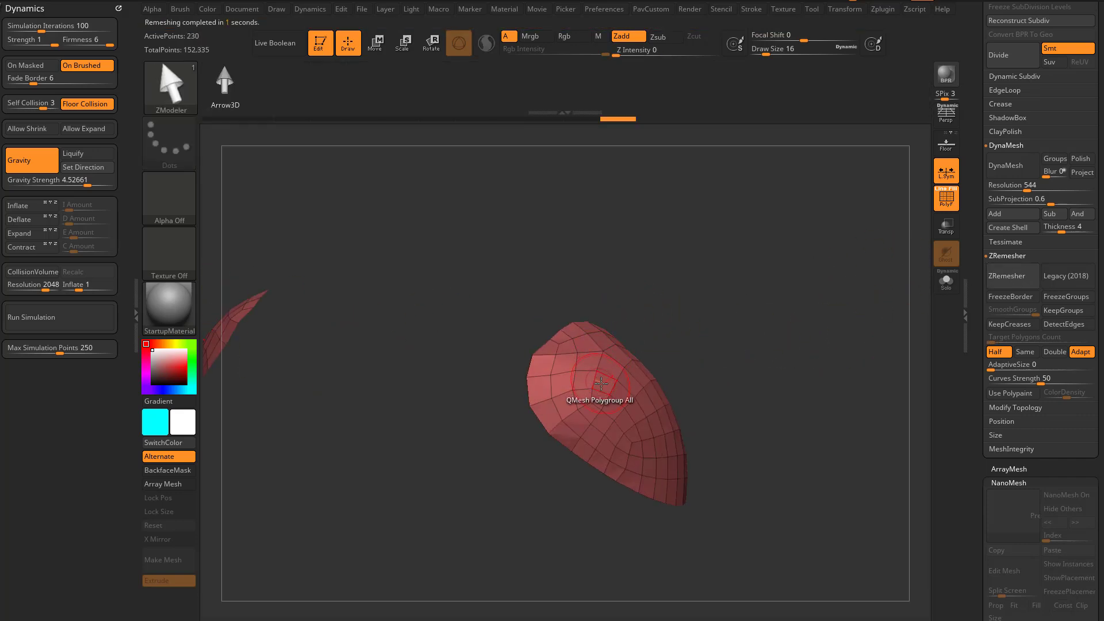
key(space)
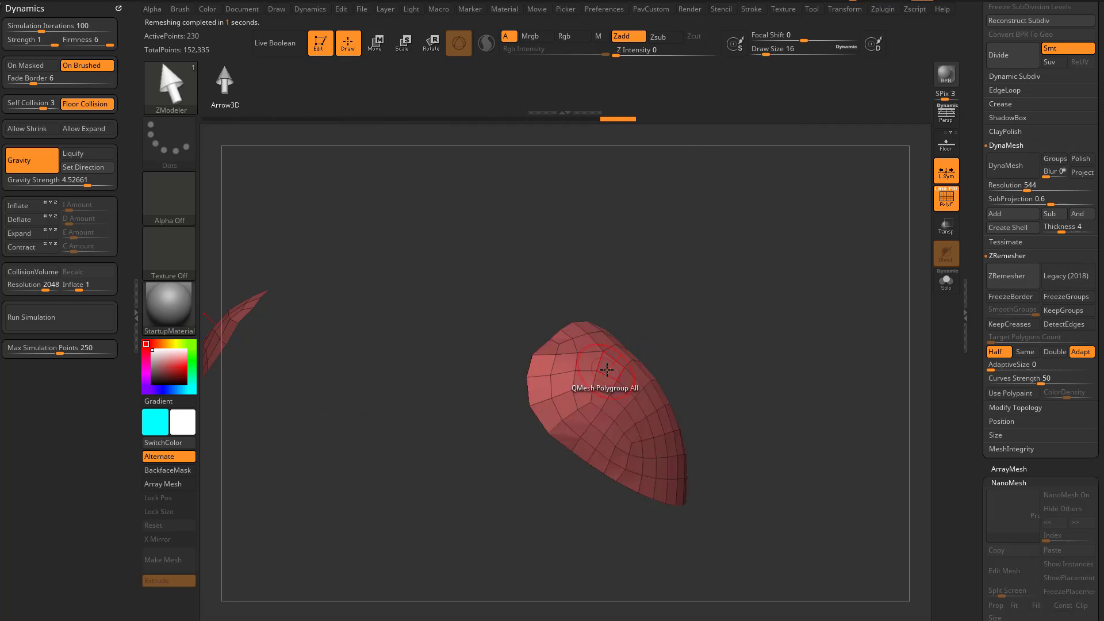
drag(609, 370, 862, 303)
- Turn off the polyframe and make all the character's subtools visible again
click(950, 211)
mouse_move(897, 258)
mouse_down()
mouse_move(851, 276)
mouse_move(880, 253)
mouse_up()
drag(973, 224, 977, 397)
shift+click(1089, 365)
mouse_move(816, 322)
mouse_down()
mouse_move(865, 328)
mouse_move(767, 348)
mouse_move(864, 336)
mouse_up()
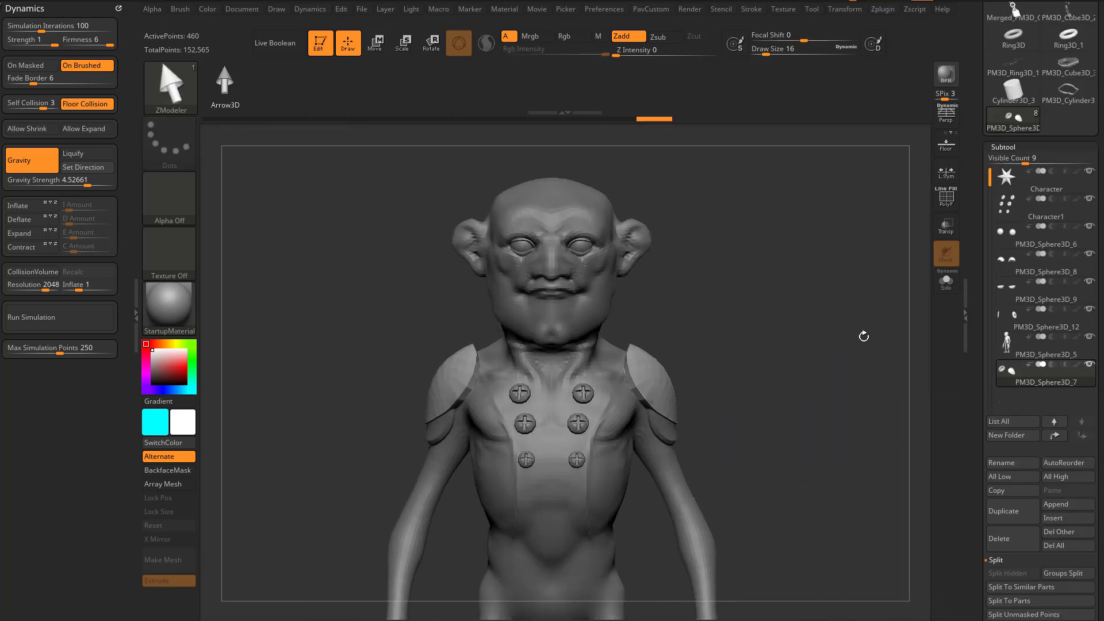
- Show the shoulder pads' polyframe and switch the sculpting symmetry from X to Z with local symmetry enabled
click(946, 201)
drag(840, 268, 810, 315)
key(s)
mouse_move(798, 322)
alt+mouse_down()
mouse_move(778, 326)
mouse_move(808, 343)
mouse_move(806, 316)
alt+mouse_up()
key(b)
key(s)
key(t)
key(s)
alt+drag(841, 304, 802, 320)
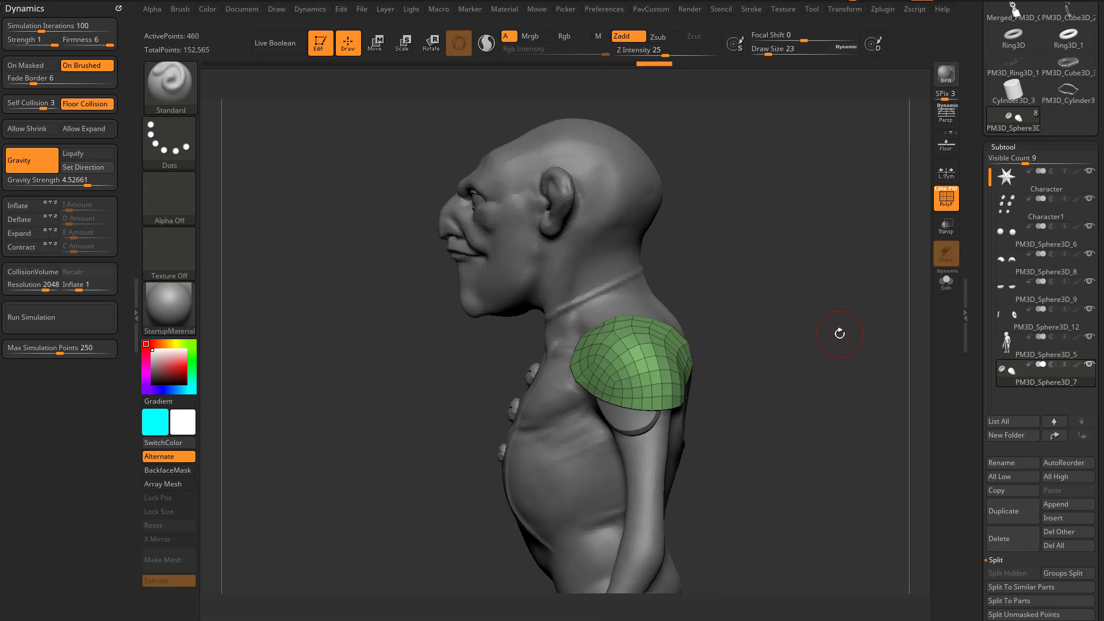
click(848, 9)
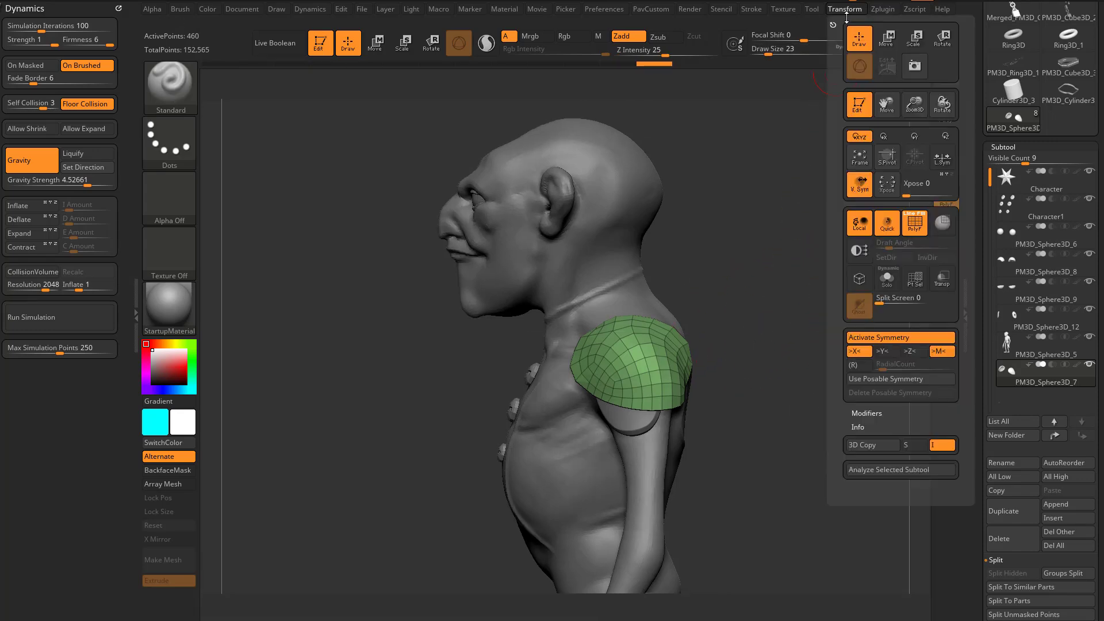
click(914, 351)
click(860, 351)
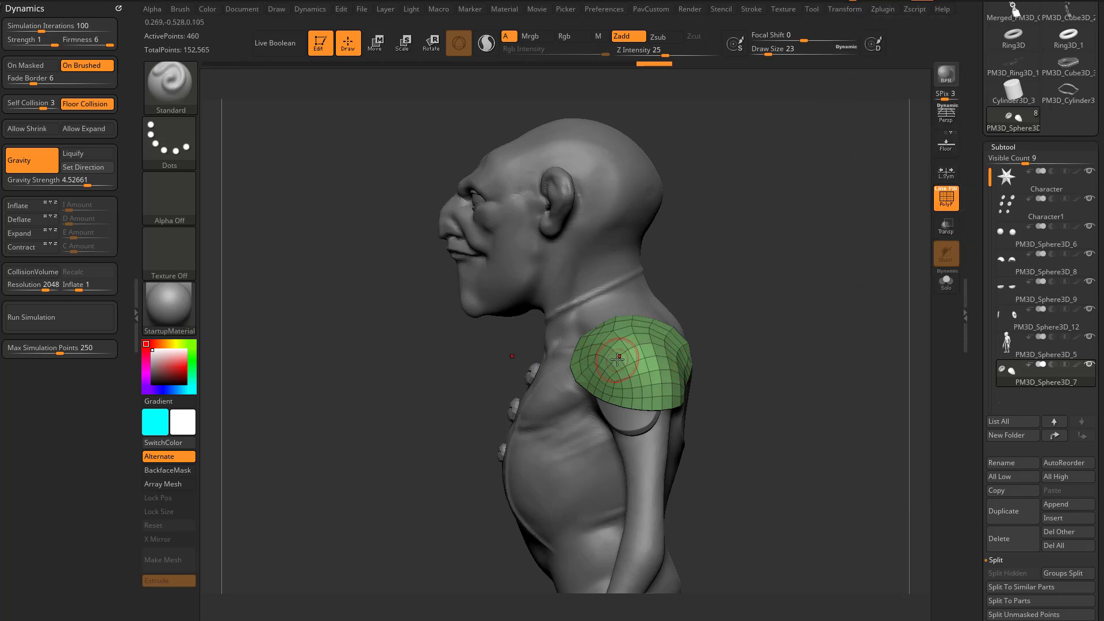
drag(812, 270, 671, 343)
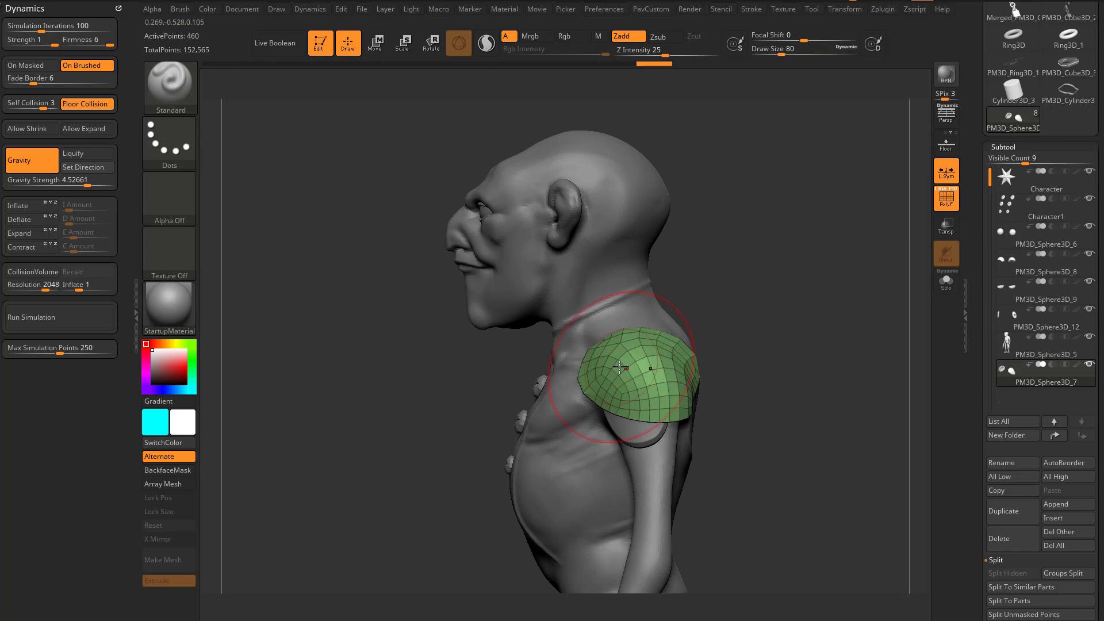
- Try pulling the front of the shoulder pad with the Move brush, and undo the stroke
key(b)
key(m)
key(v)
drag(603, 368, 588, 368)
key(ctrl+z)
key(s)
drag(756, 316, 738, 316)
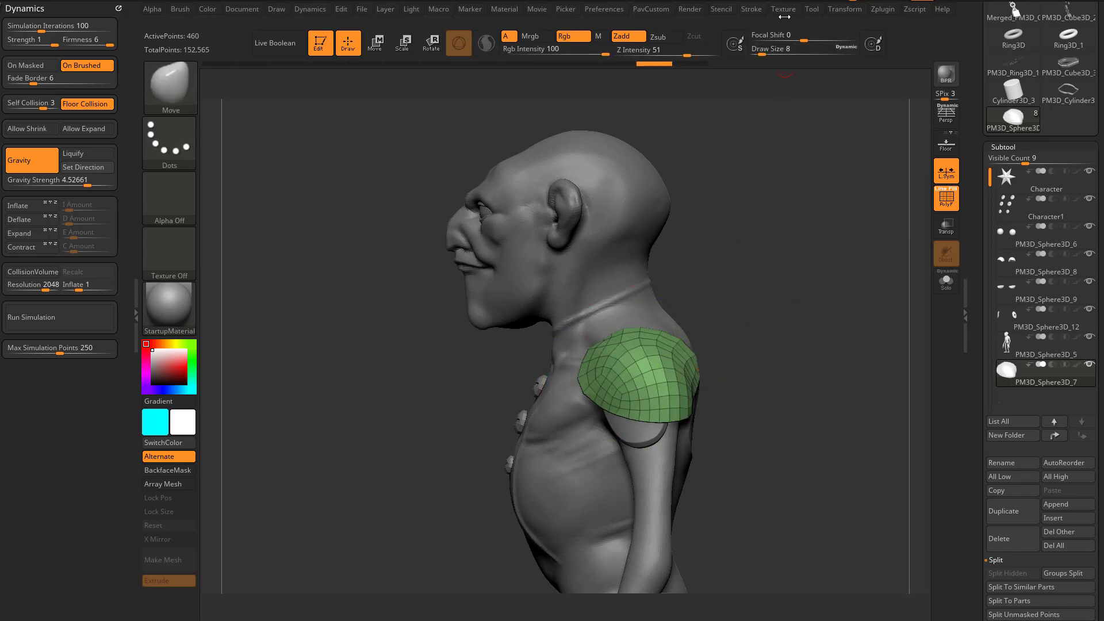
- Mirror and weld the shoulder pads along the Z axis, and isolate them to inspect their front-to-back symmetry
scroll(988, 261, down, 10)
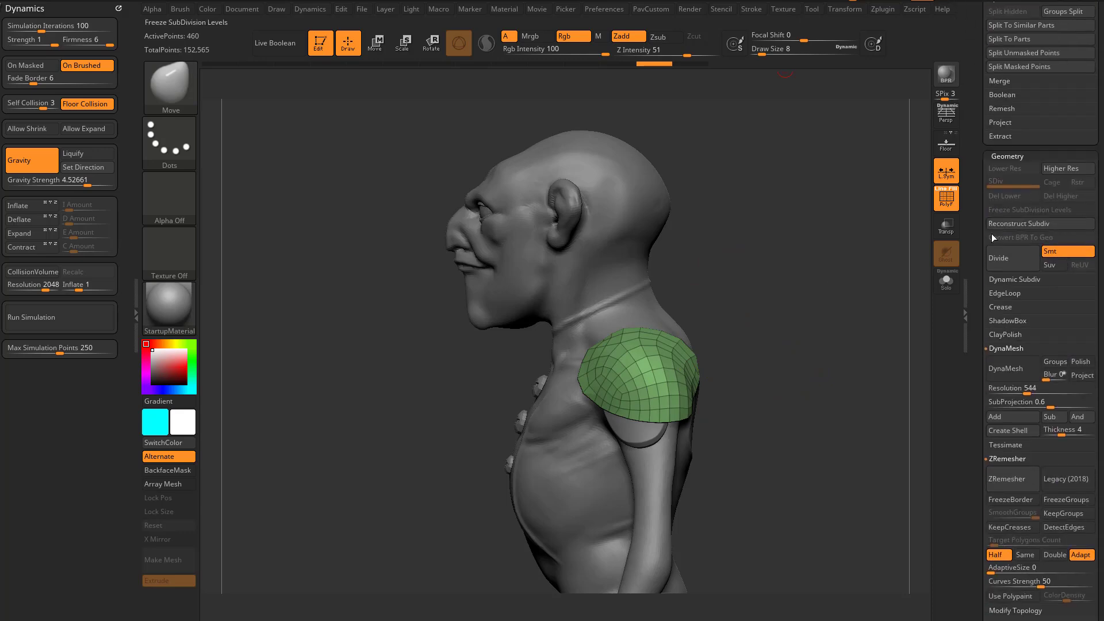
key(shift)
shift+click(991, 348)
shift+drag(1001, 378, 1006, 215)
shift+click(1006, 215)
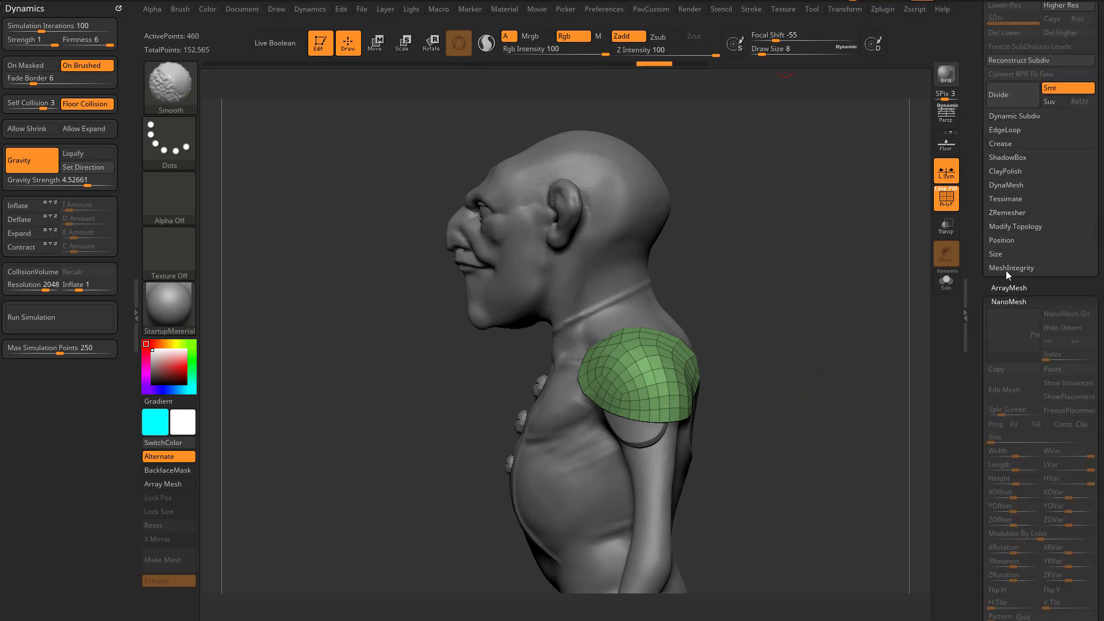
shift+click(1003, 229)
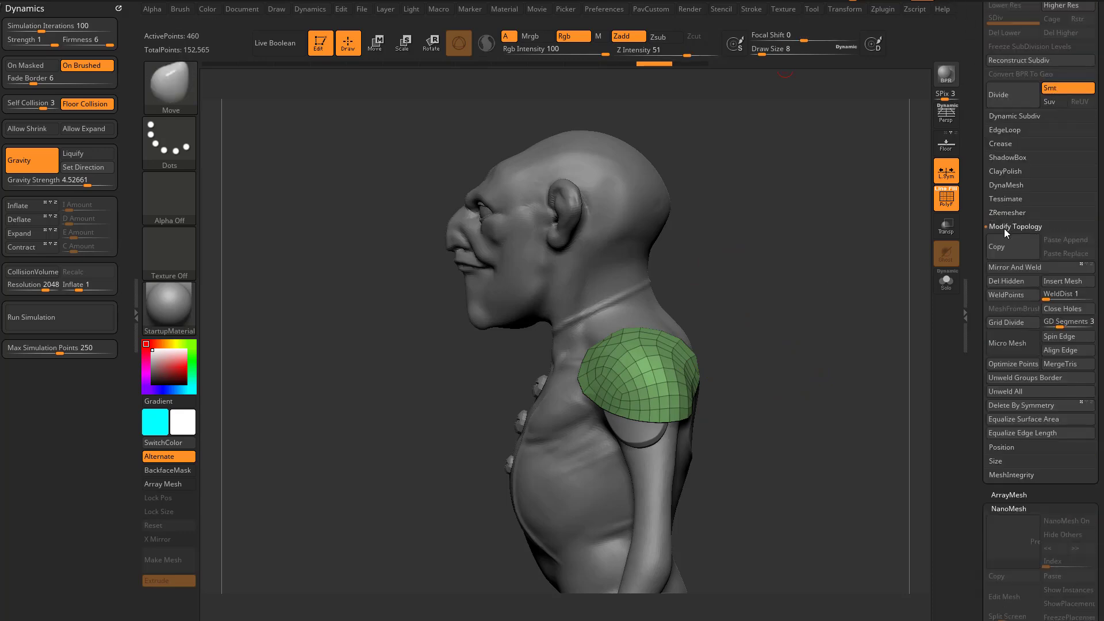
click(1087, 270)
click(946, 281)
drag(789, 307, 625, 375)
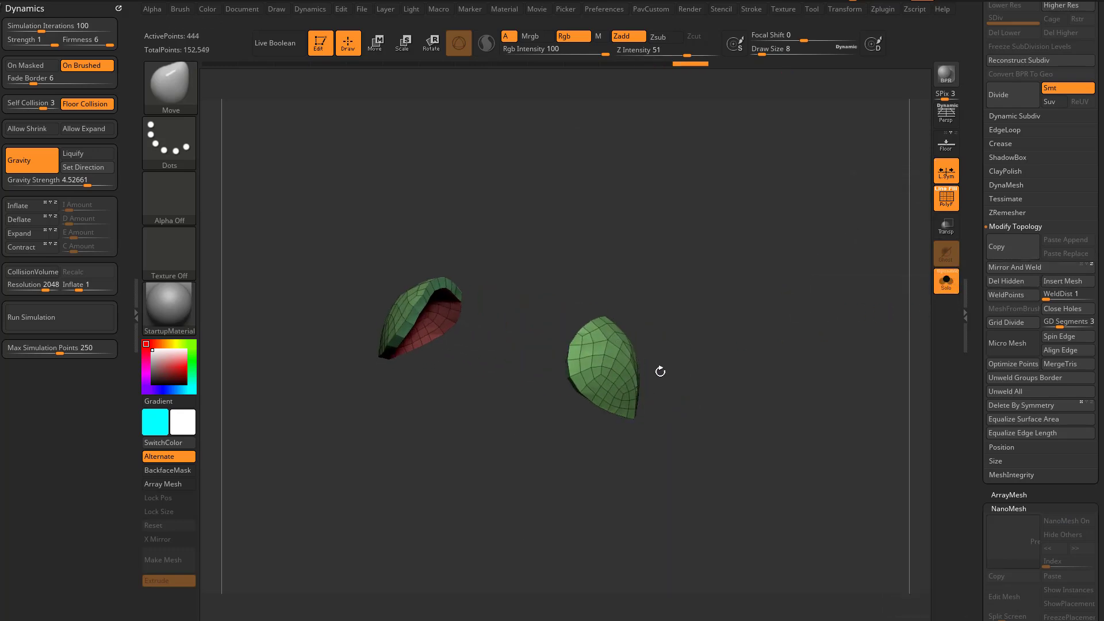
shift+drag(694, 343, 604, 352)
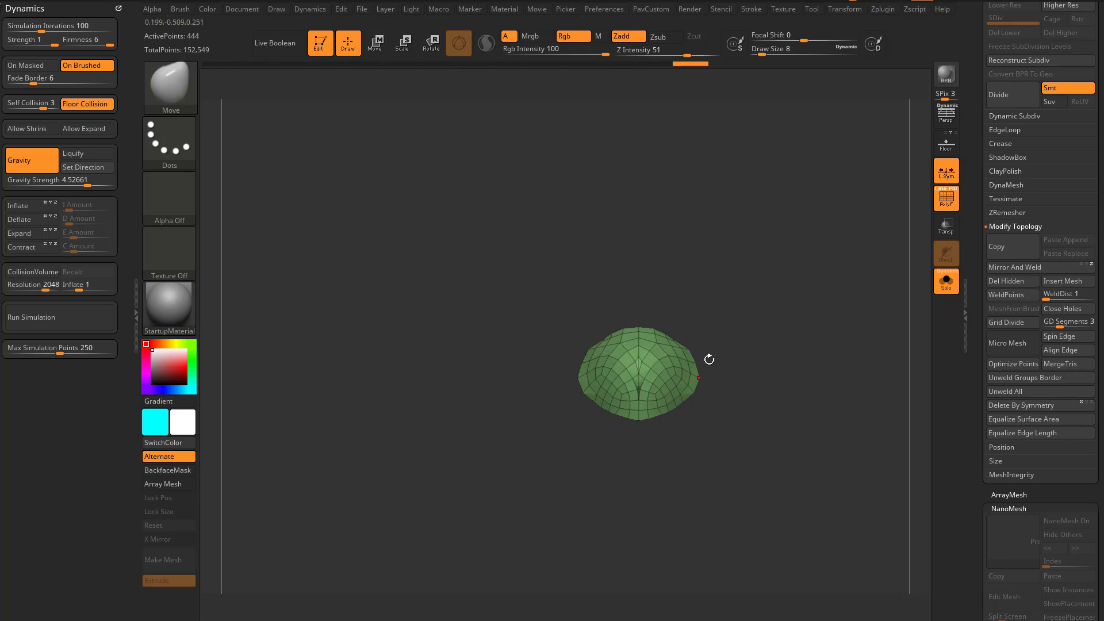
drag(693, 329, 771, 325)
- Try Mirror And Weld on the pads with local symmetry off and the floor grid shown, and undo it
click(946, 172)
click(1023, 269)
drag(862, 287, 841, 262)
click(945, 144)
drag(638, 437, 652, 381)
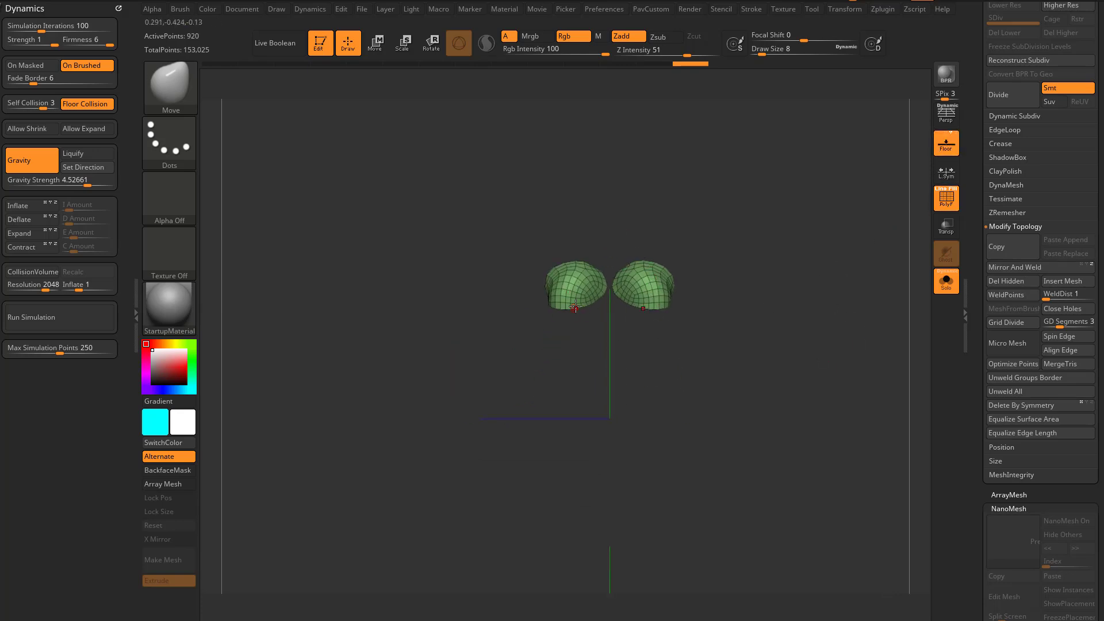
key(ctrl+z)
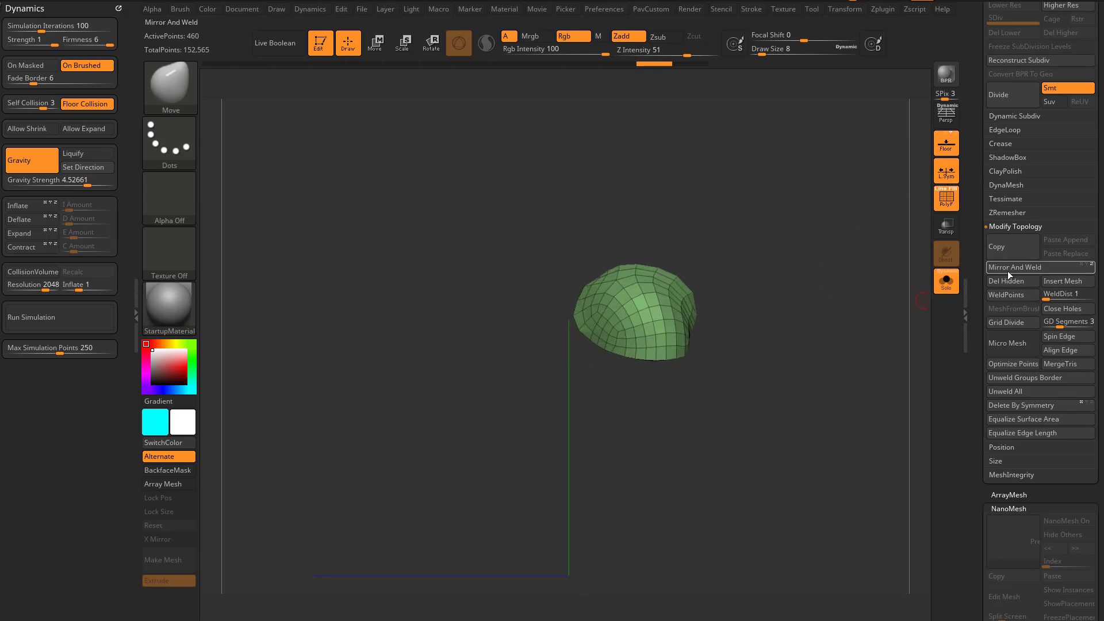
- Mirror and weld the pads along Z with local symmetry on, and sculpt symmetrical bumps using the Standard brush at draw size 18
click(1010, 267)
mouse_move(821, 323)
mouse_down()
mouse_move(739, 332)
mouse_move(796, 306)
mouse_up()
key(s)
key(s)
drag(637, 347, 631, 348)
key(b)
key(s)
key(t)
drag(704, 316, 754, 308)
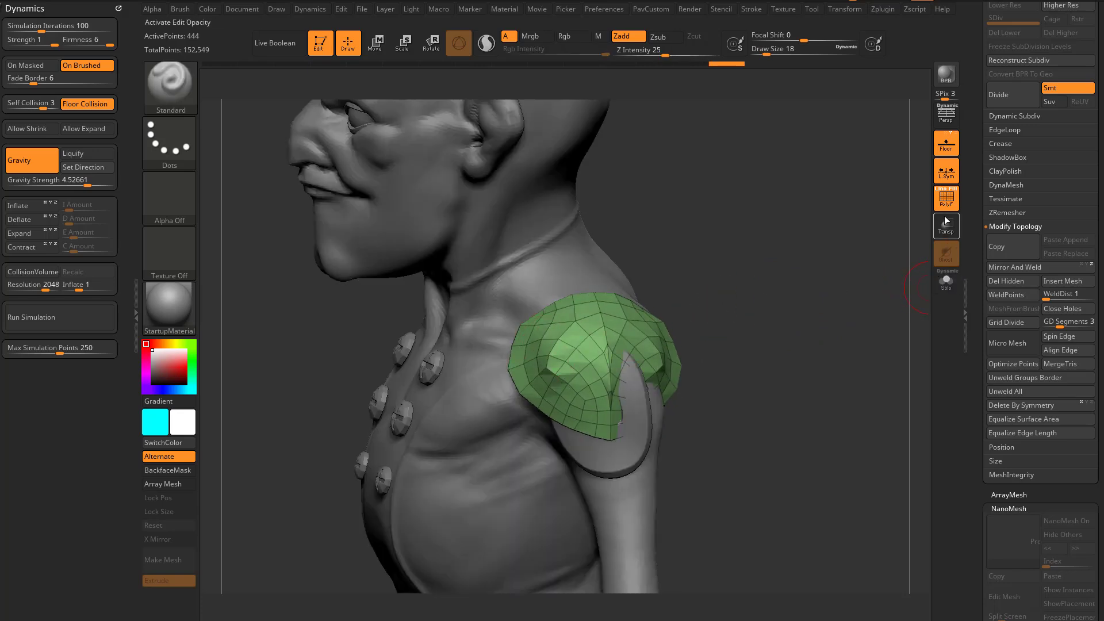
- Remesh the shoulder pads with DynaMesh at resolution 544, checking the result in the polyframe display
key(shift+f)
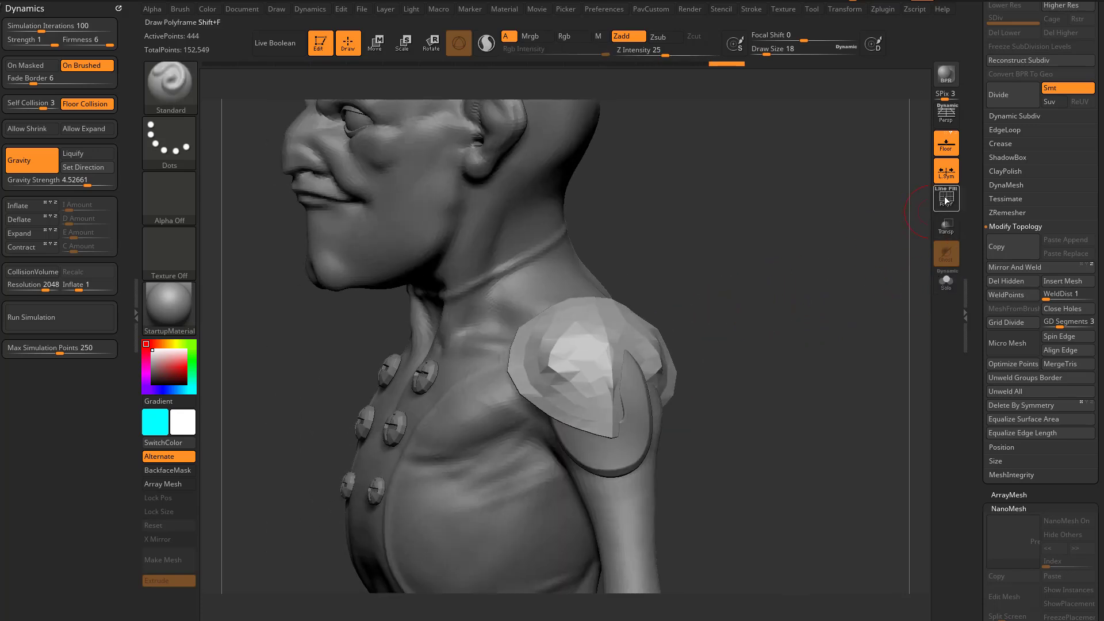
click(946, 200)
mouse_move(981, 310)
mouse_down()
mouse_move(977, 238)
mouse_move(975, 305)
mouse_up()
click(1009, 181)
drag(985, 223, 985, 239)
click(1005, 239)
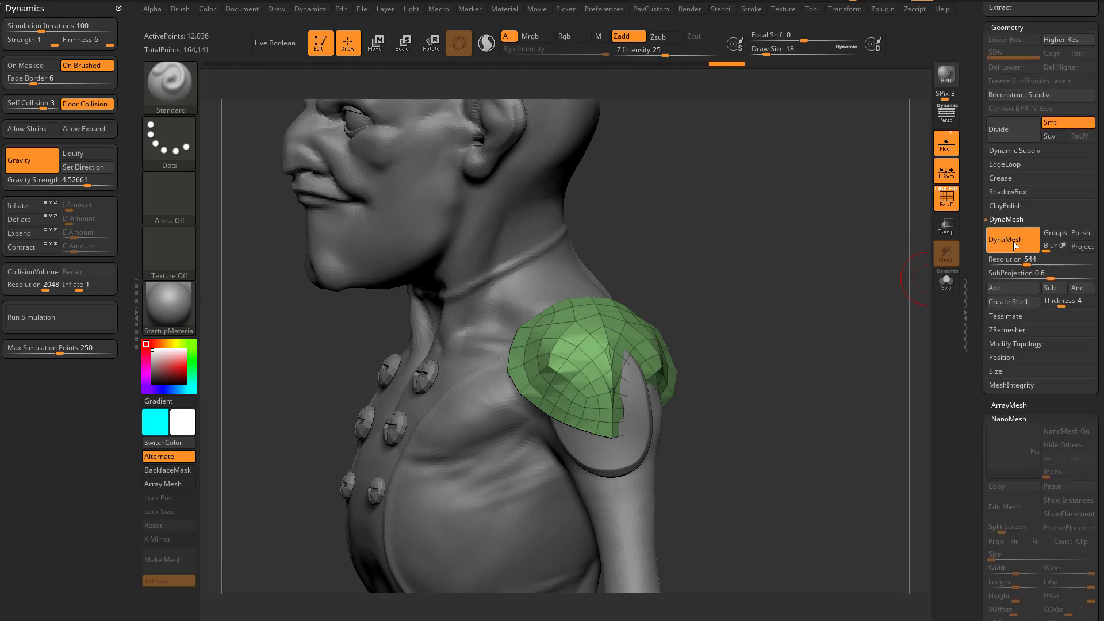
drag(783, 323, 780, 311)
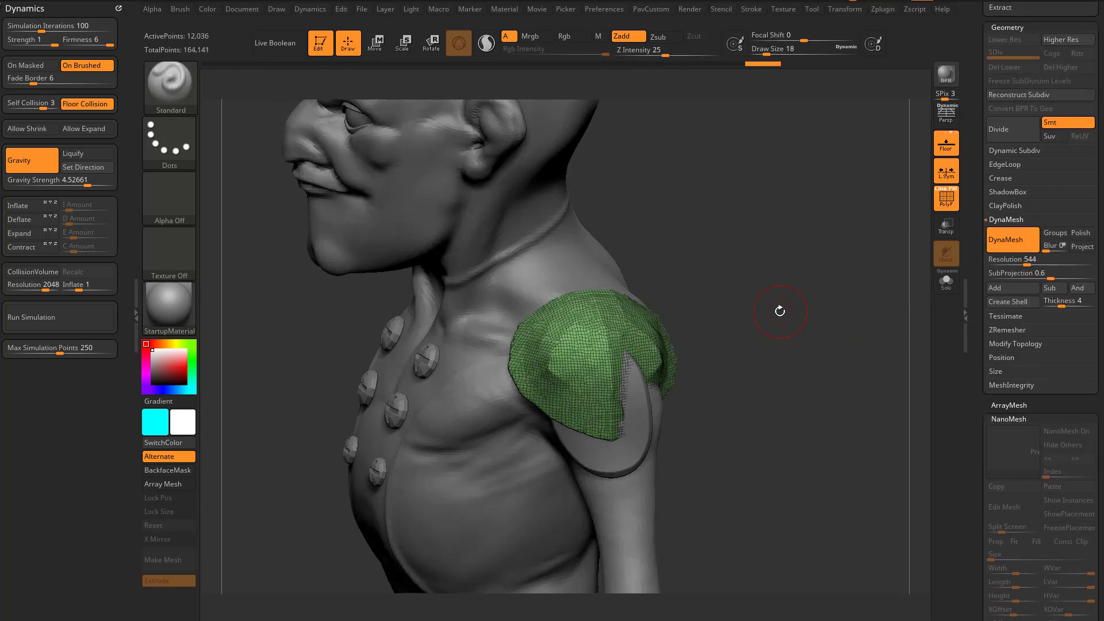
click(947, 199)
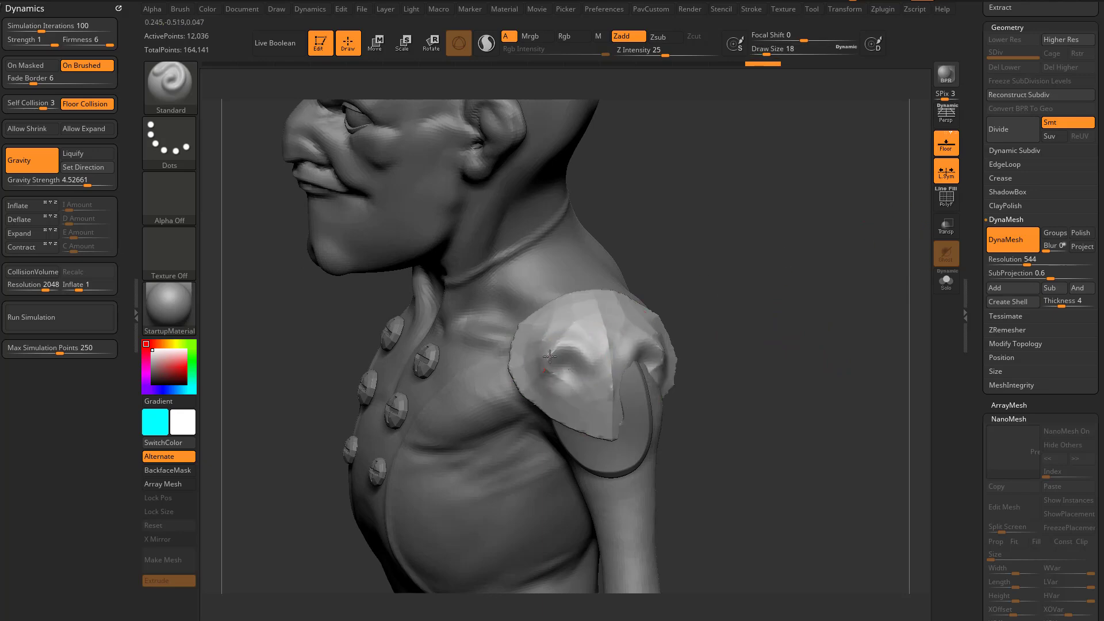
- Sculpt and smooth eye-socket hollows on the outer face of one shoulder pad with the Standard brush
drag(560, 345, 592, 363)
drag(751, 325, 751, 305)
mouse_move(608, 352)
shift+mouse_down()
mouse_move(616, 381)
mouse_move(569, 356)
shift+mouse_up()
mouse_move(741, 331)
mouse_down()
mouse_move(753, 313)
mouse_move(806, 318)
mouse_move(796, 305)
mouse_up()
drag(796, 305, 681, 335)
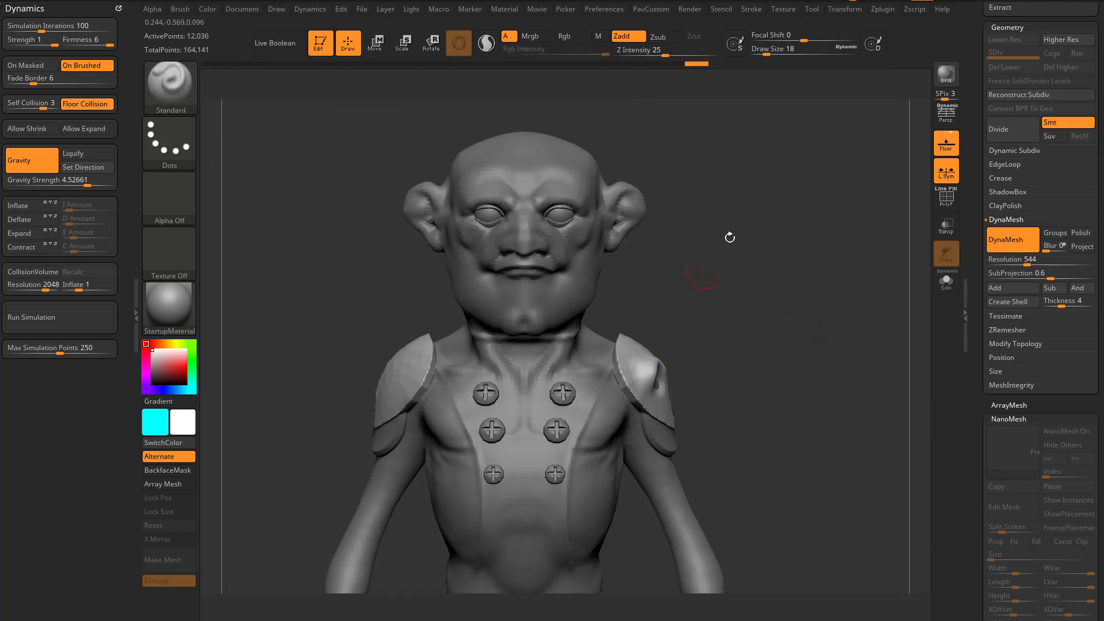
drag(792, 209, 805, 190)
- Activate symmetry, and mirror and weld the sculpted detail across to the opposite shoulder pad
click(839, 10)
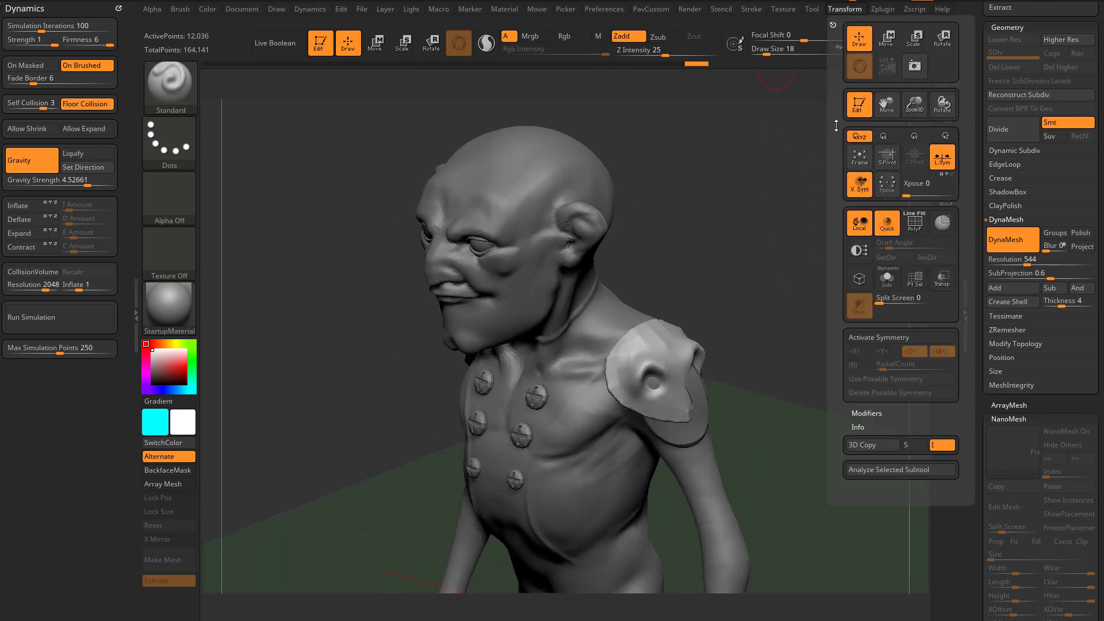
click(877, 338)
drag(777, 368, 828, 348)
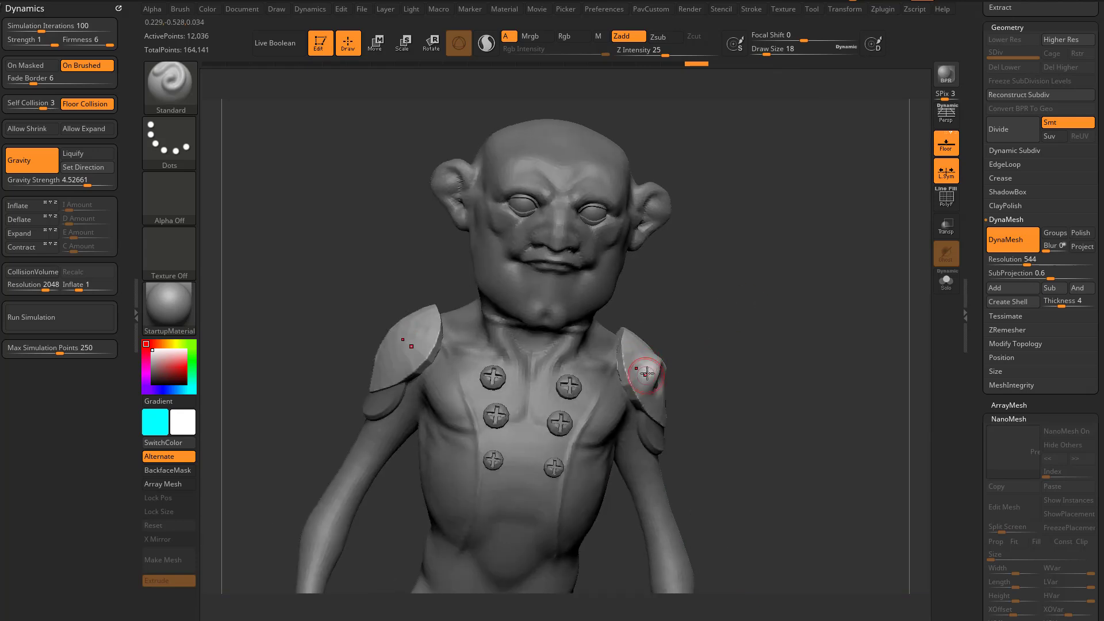
key(grave)
click(776, 239)
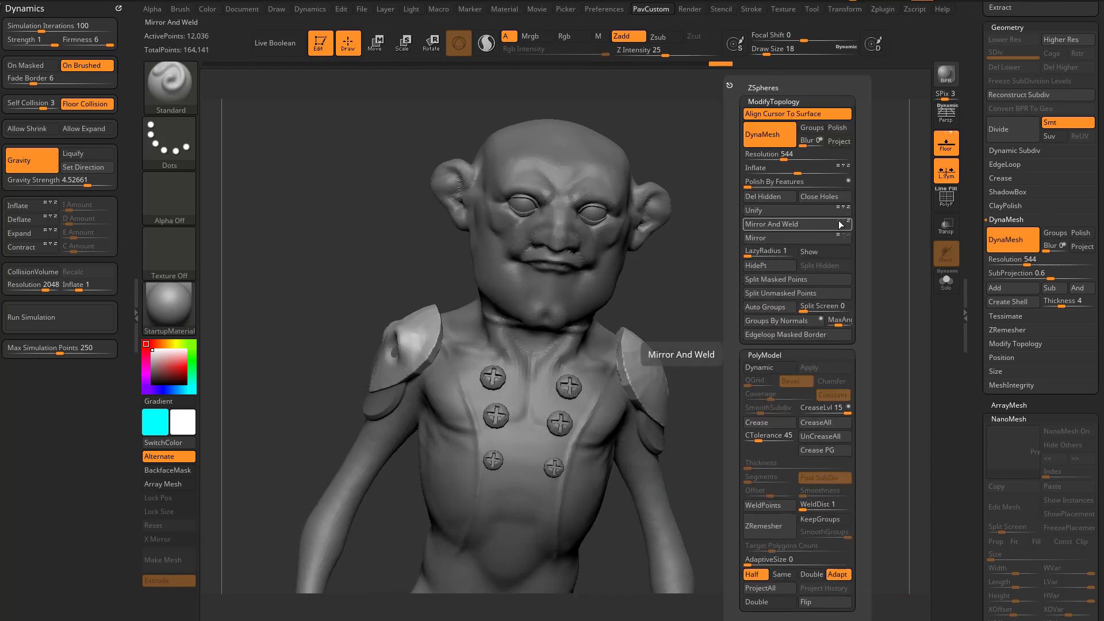
click(810, 225)
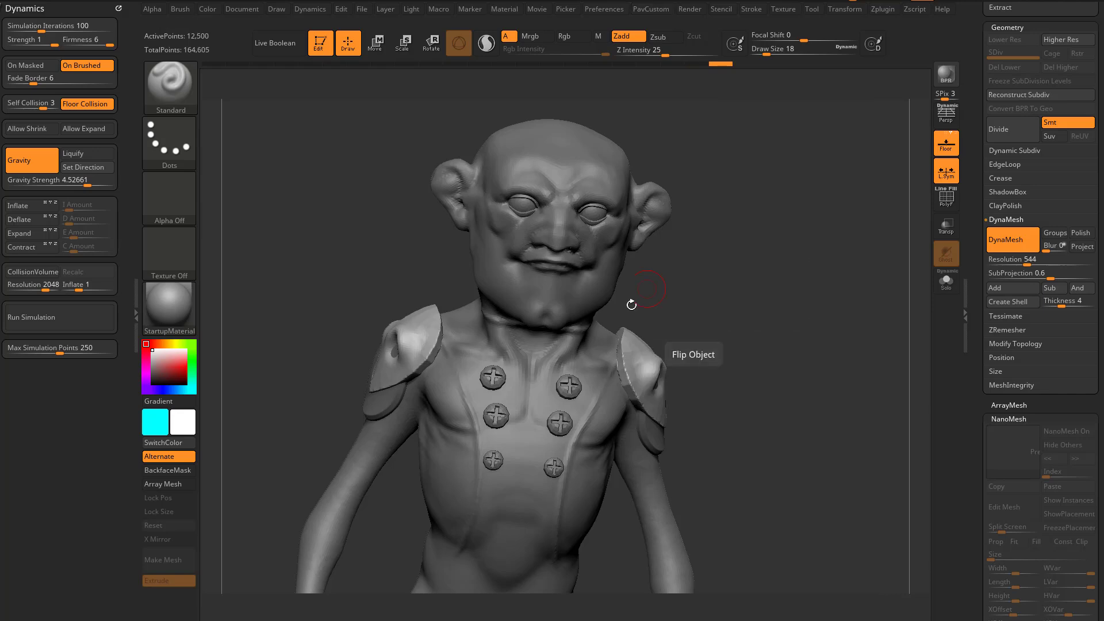
- Isolate the pads and sculpt a nose shape between the eye sockets at draw size 14, then show the body again
drag(623, 308, 535, 322)
click(946, 281)
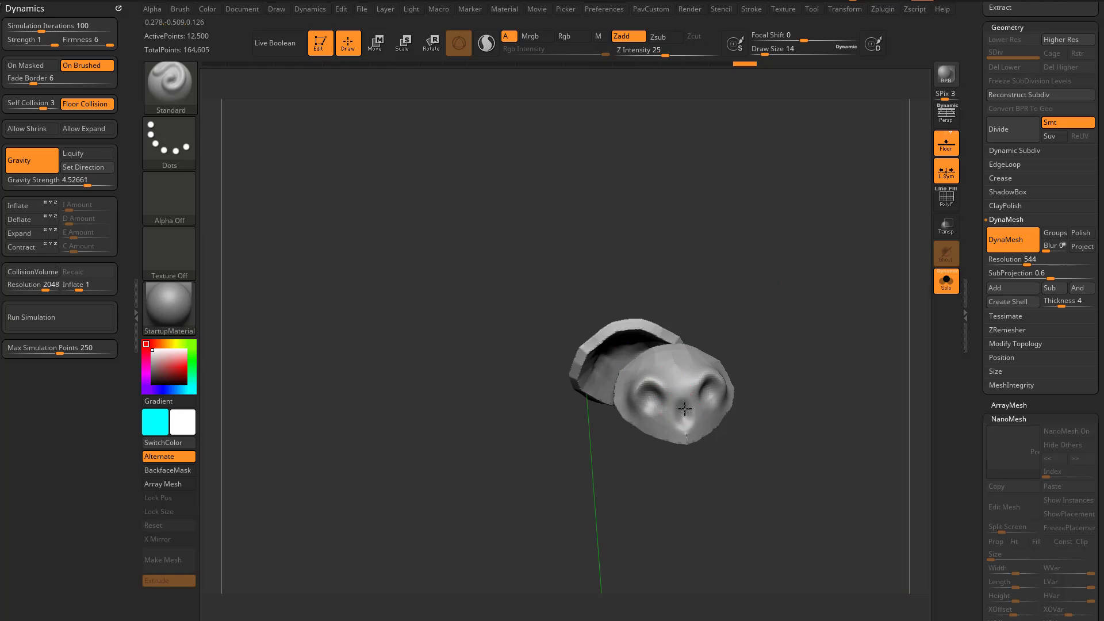
mouse_move(800, 343)
mouse_down()
mouse_move(851, 342)
mouse_move(802, 344)
mouse_up()
click(944, 288)
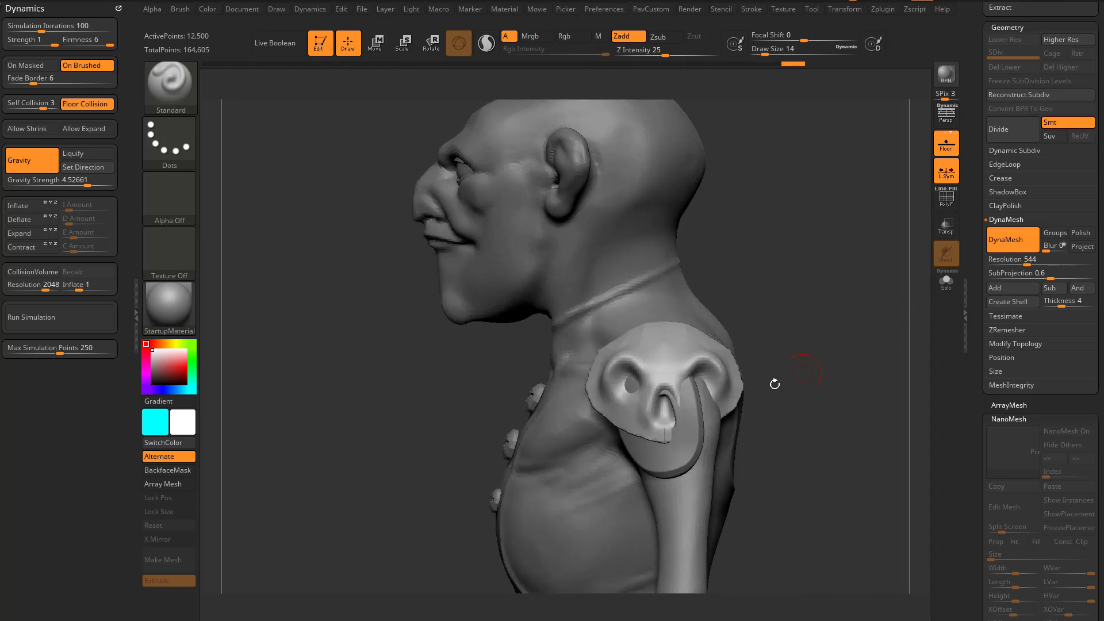
- Try placing the transform gizmo on the shoulder pad's sculpted face and aligning it to the surface
key(w)
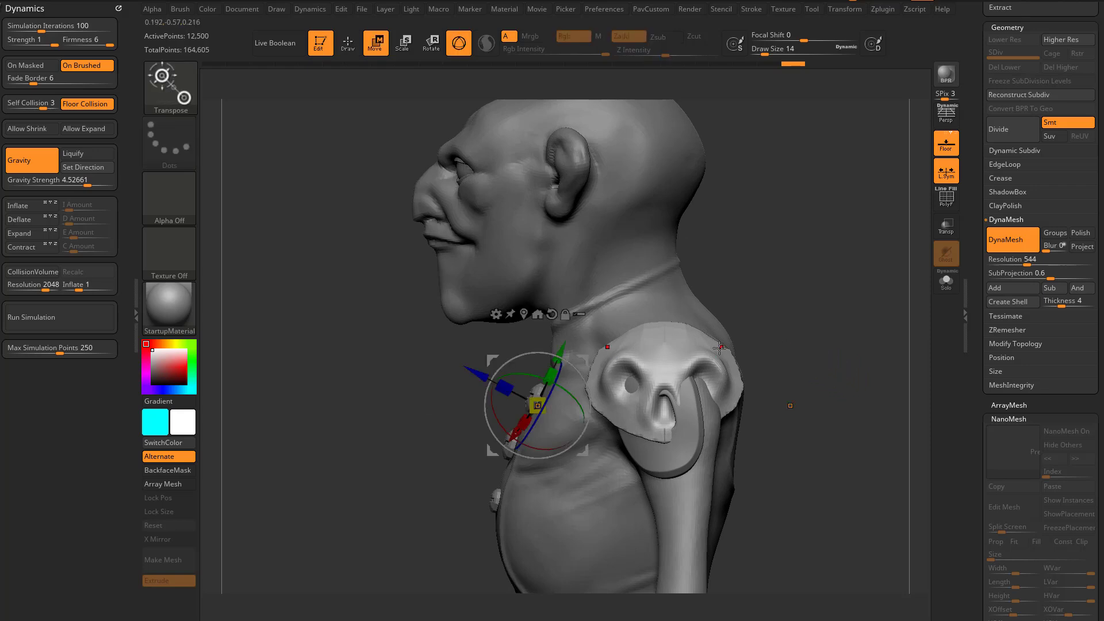
click(666, 369)
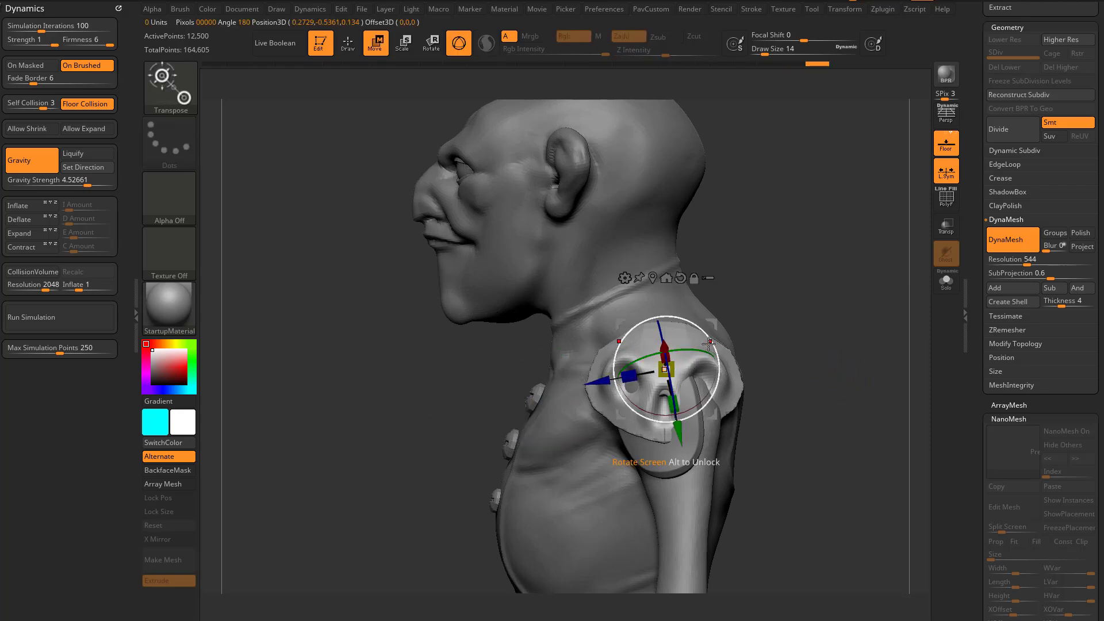
drag(707, 345, 661, 366)
drag(751, 292, 796, 296)
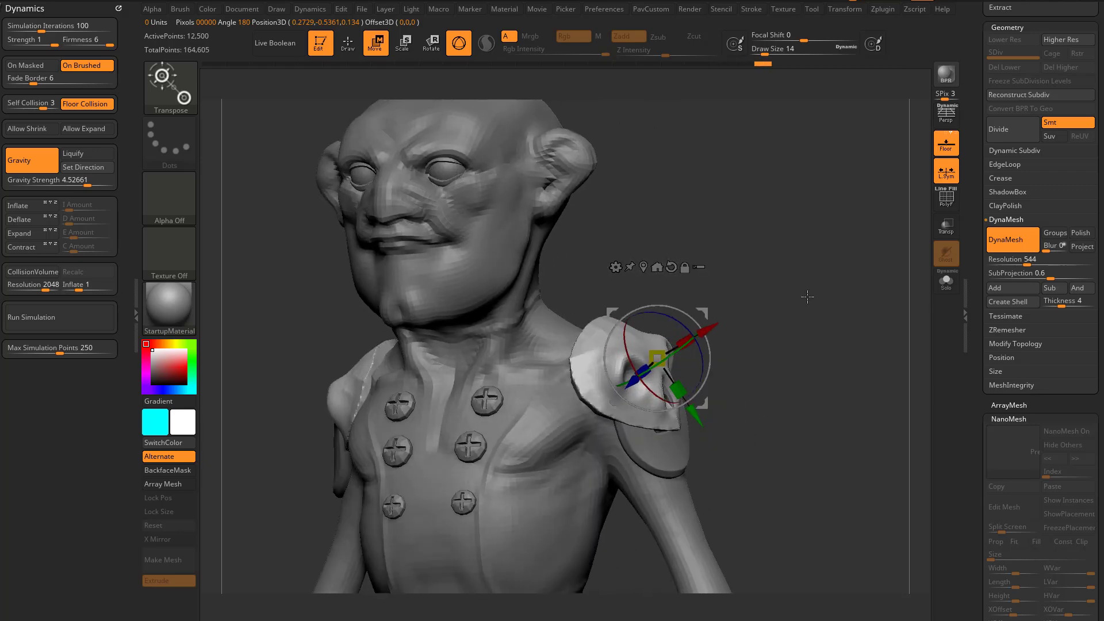
drag(700, 331, 708, 327)
key(q)
mouse_move(787, 331)
shift+mouse_down()
mouse_move(745, 343)
mouse_move(859, 322)
mouse_move(787, 332)
mouse_move(818, 337)
mouse_move(788, 308)
mouse_move(826, 344)
shift+mouse_up()
alt+drag(708, 356, 745, 320)
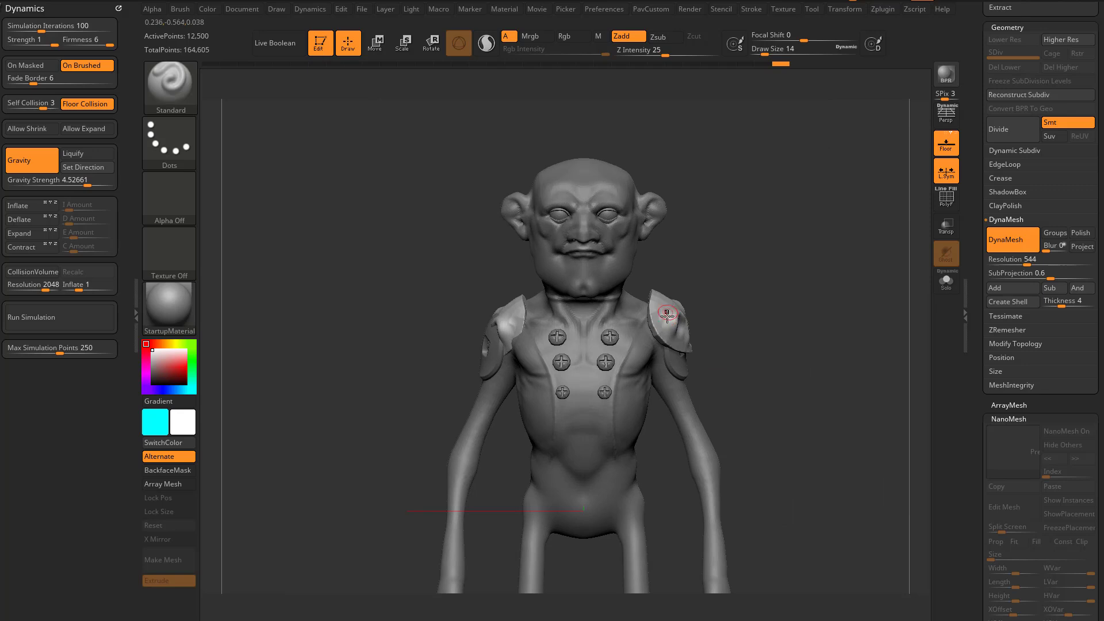
- Turn off symmetry, isolate the pad on the character's left shoulder with SelectRect, and delete the hidden opposite pad
key(x)
key(ctrl+shift)
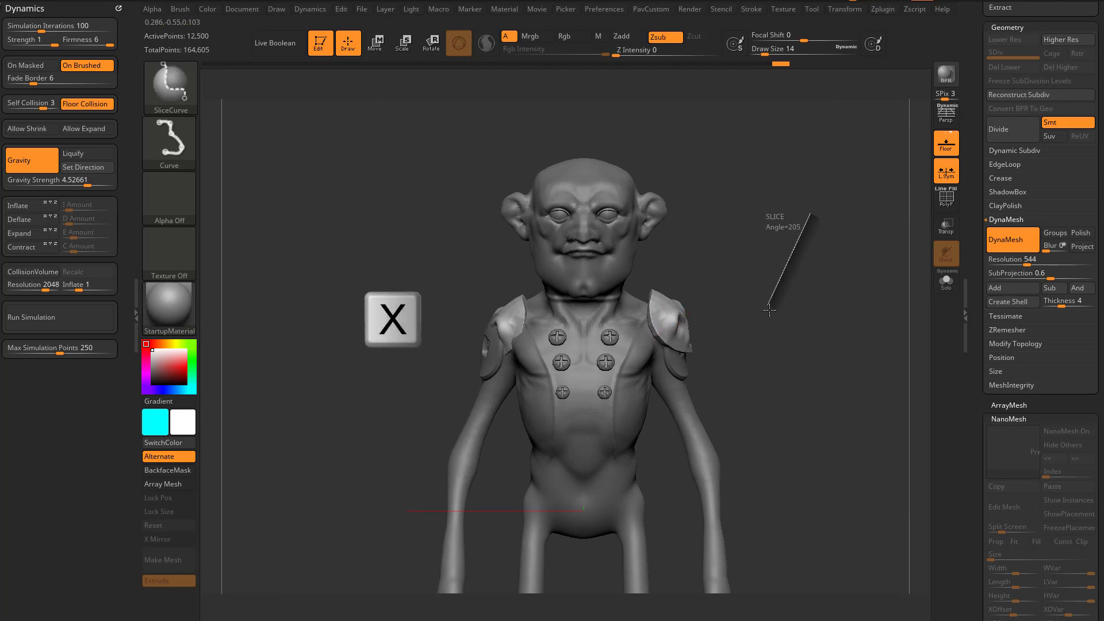
ctrl+shift+drag(769, 311, 618, 457)
ctrl+shift+click(801, 315)
click(180, 81)
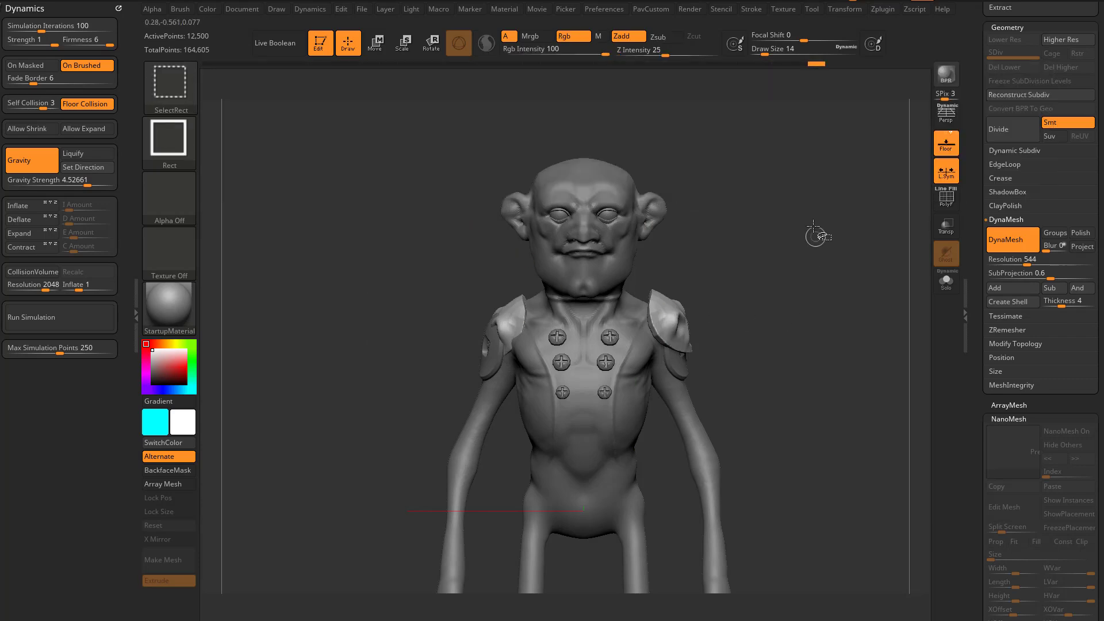
ctrl+shift+drag(810, 228, 616, 512)
drag(863, 339, 835, 357)
mouse_move(977, 201)
mouse_down()
mouse_move(975, 230)
mouse_move(975, 211)
mouse_up()
click(1008, 373)
drag(981, 377, 980, 201)
click(1008, 294)
- Unify the remaining shoulder pad so it is scaled up and centred at the world origin
drag(840, 355, 831, 291)
drag(734, 286, 845, 294)
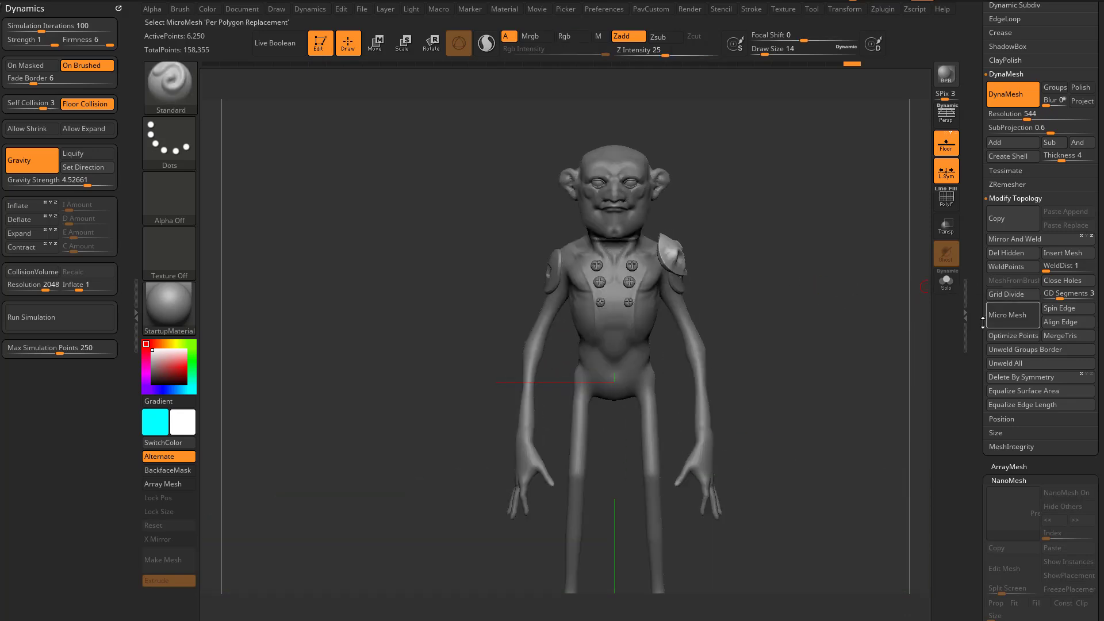
scroll(989, 336, down, 15)
key(shift)
click(999, 362)
alt+drag(861, 376, 840, 328)
- Reset the gizmo's orientation and rotate the pad so its sculpted skull face points to the front
key(w)
drag(834, 221, 721, 195)
click(668, 156)
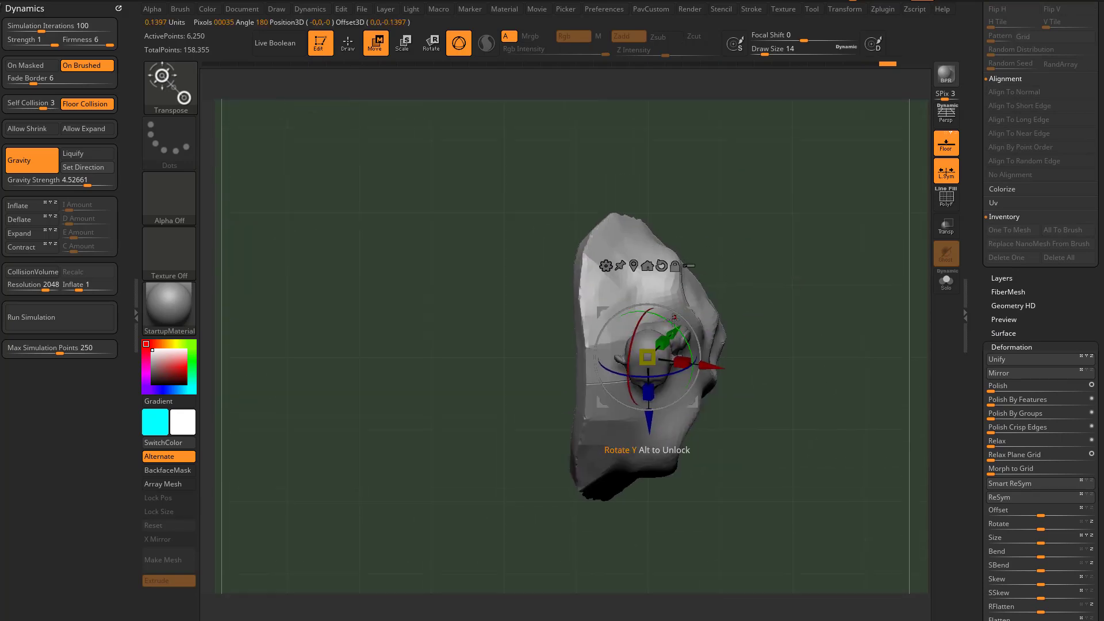
click(662, 265)
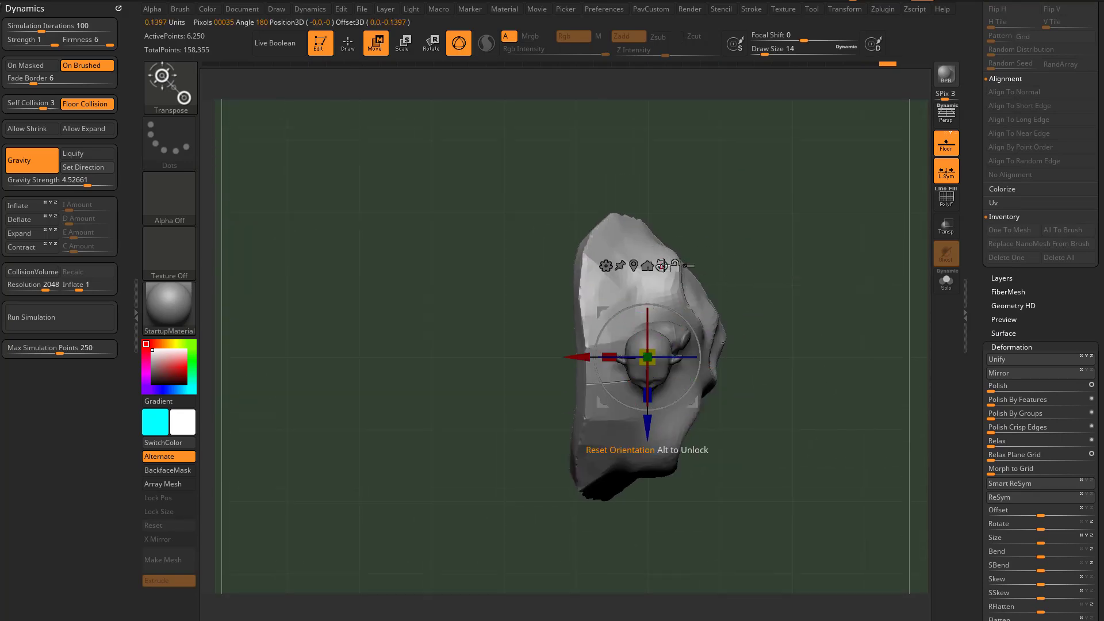
mouse_move(664, 318)
mouse_down()
mouse_move(684, 349)
mouse_move(707, 338)
mouse_up()
key(q)
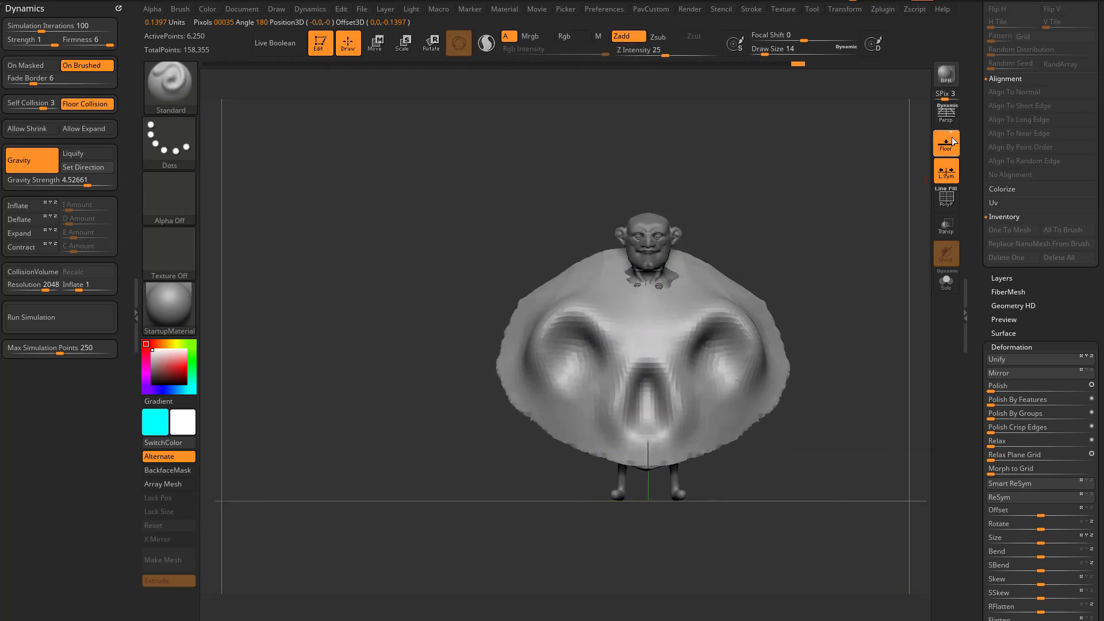
- Mirror and weld the centred pad side to side, first with the floor grid shown, then with floor and local symmetry off
drag(900, 148, 914, 221)
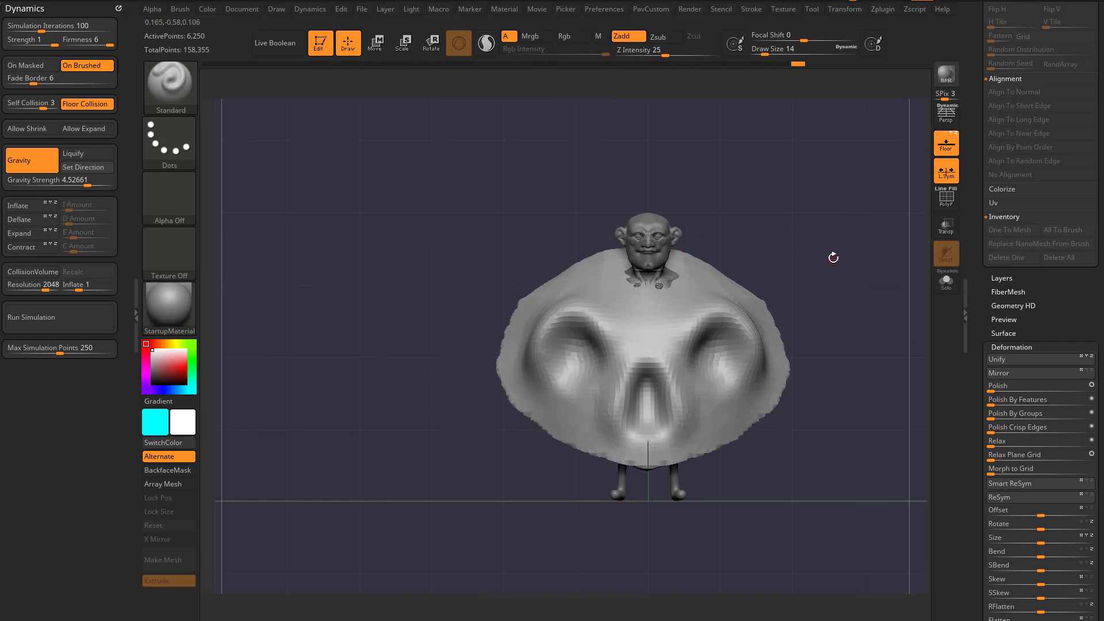
key(3)
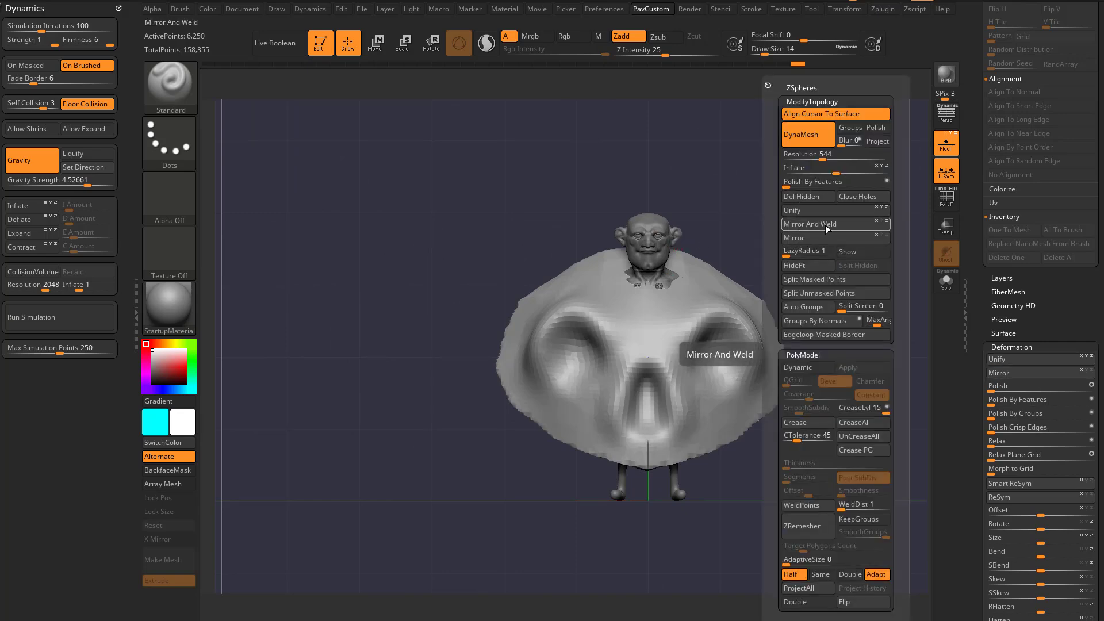
click(857, 226)
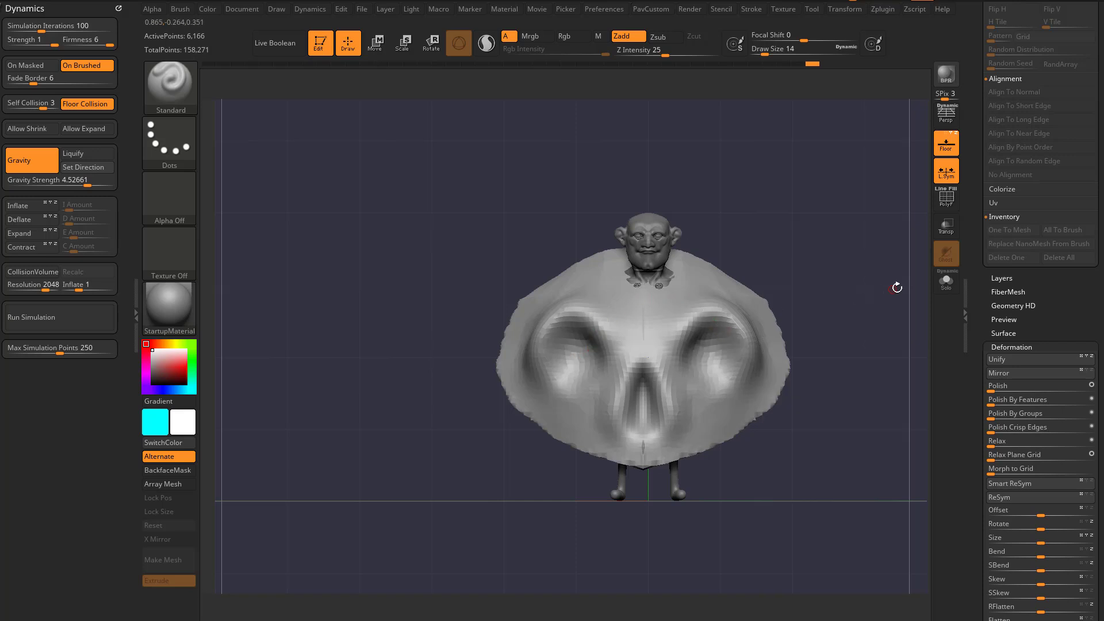
click(946, 148)
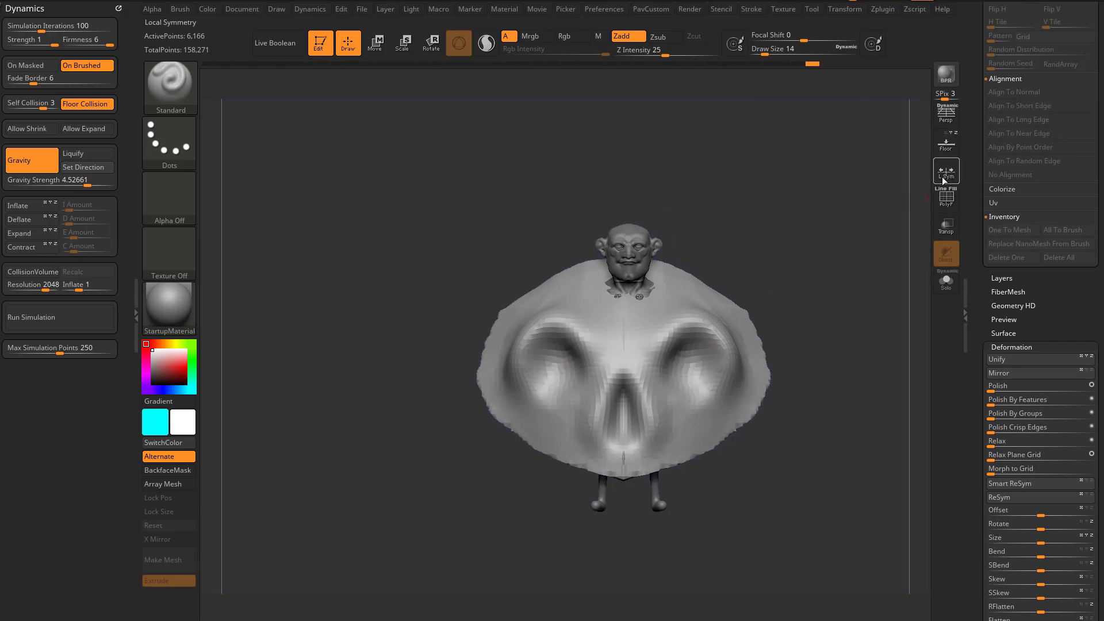
key(1)
click(838, 226)
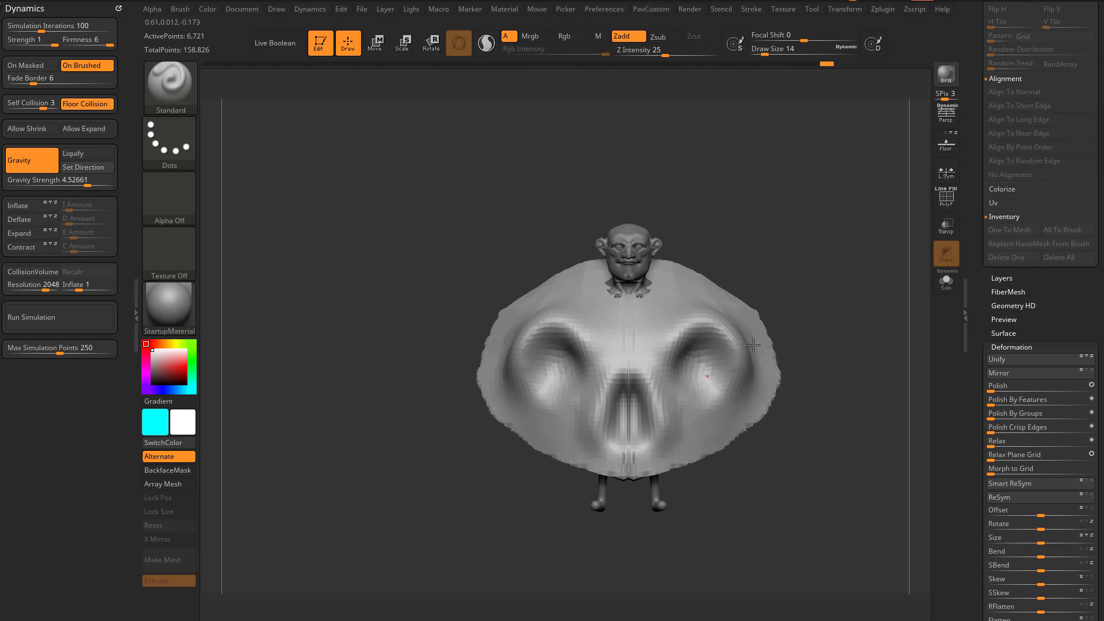
- Set the draw size to 94 and smooth the mirrored centre seam along the skull's nose
key(s)
click(821, 308)
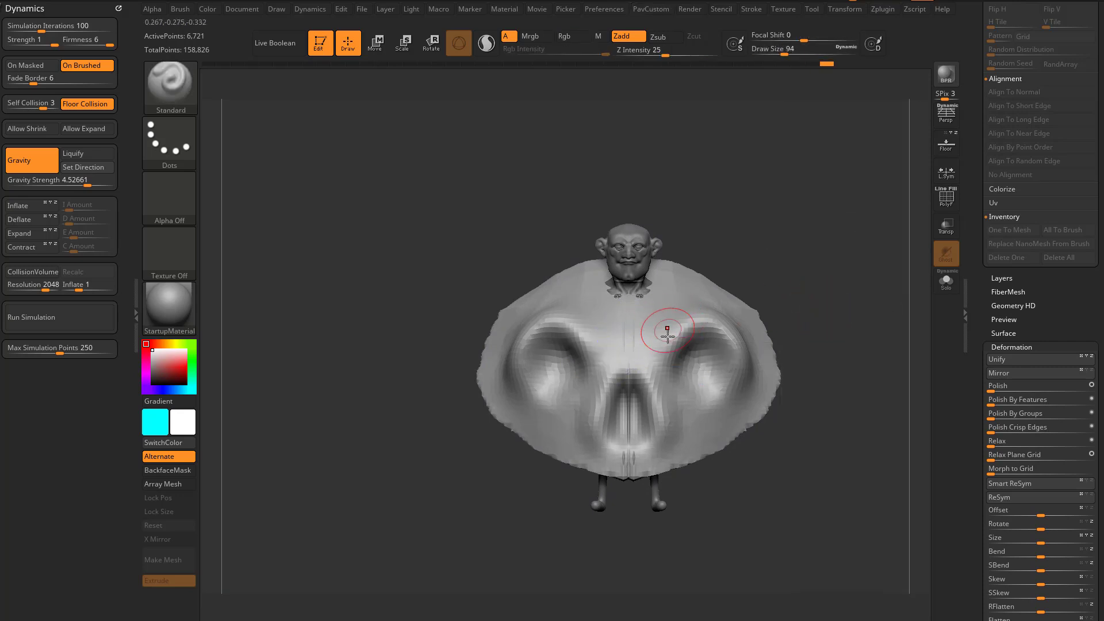
shift+drag(627, 363, 636, 437)
drag(853, 304, 710, 340)
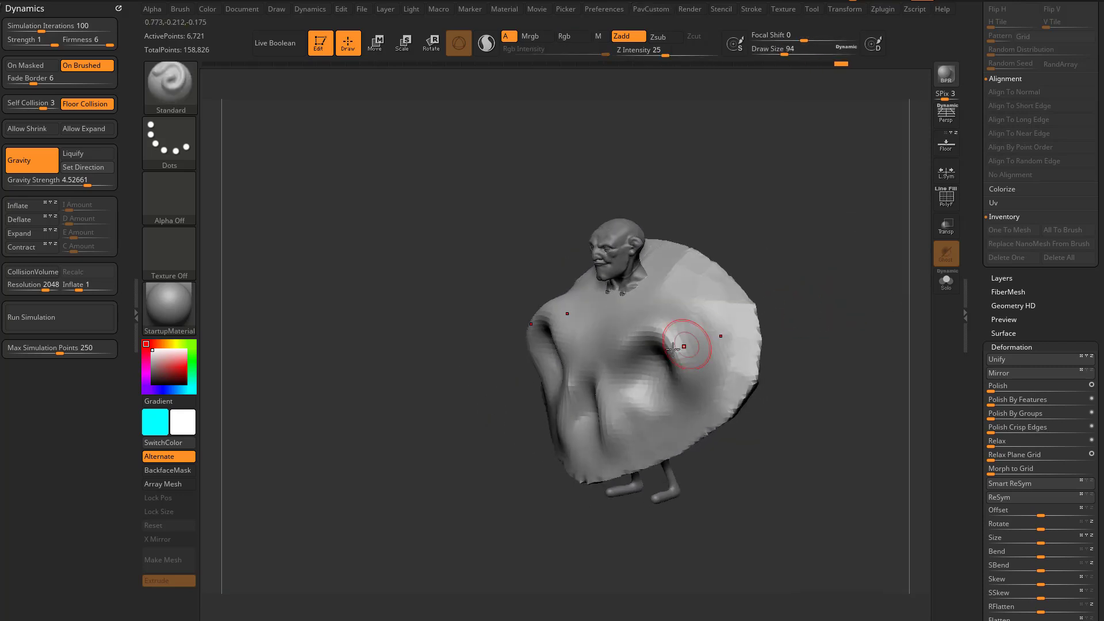
- Adjust the symmetry settings, sculpt a raised ridge above the skull's nose cavity with the Standard brush, and isolate the pad
click(845, 9)
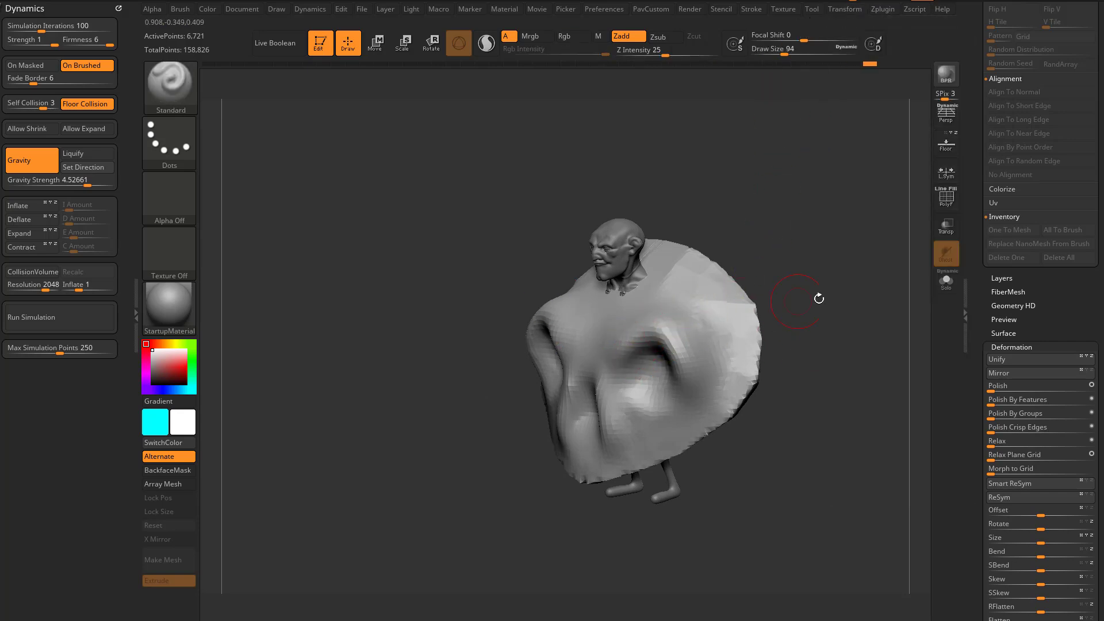
shift+drag(833, 298, 702, 321)
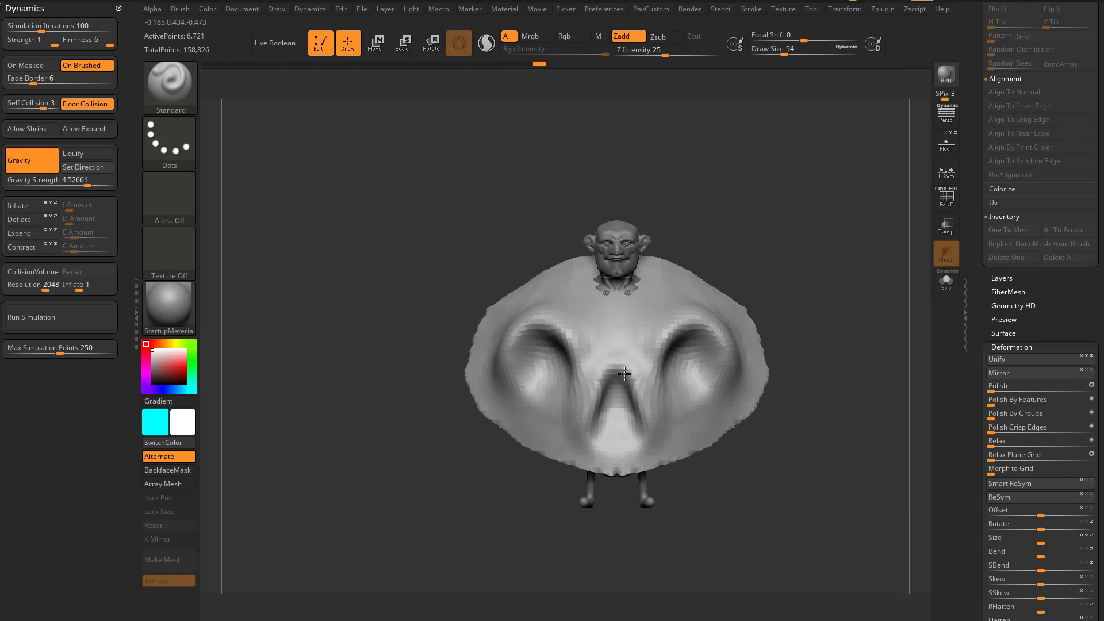
drag(615, 359, 646, 370)
mouse_move(850, 319)
mouse_down()
mouse_move(739, 330)
mouse_move(862, 323)
mouse_move(841, 325)
mouse_move(837, 364)
mouse_move(813, 364)
mouse_move(869, 318)
mouse_move(815, 330)
mouse_move(863, 327)
mouse_move(840, 311)
mouse_up()
click(944, 285)
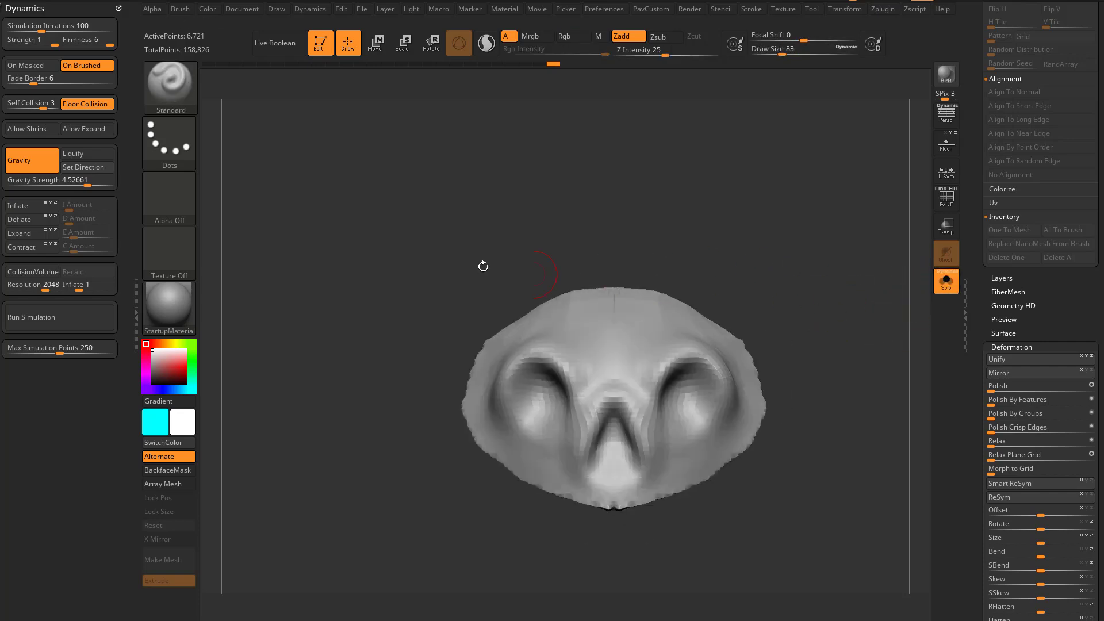
- Replace the docked Dynamics palette with Macro and run the Create Instance Subtool macro on the pad
click(118, 7)
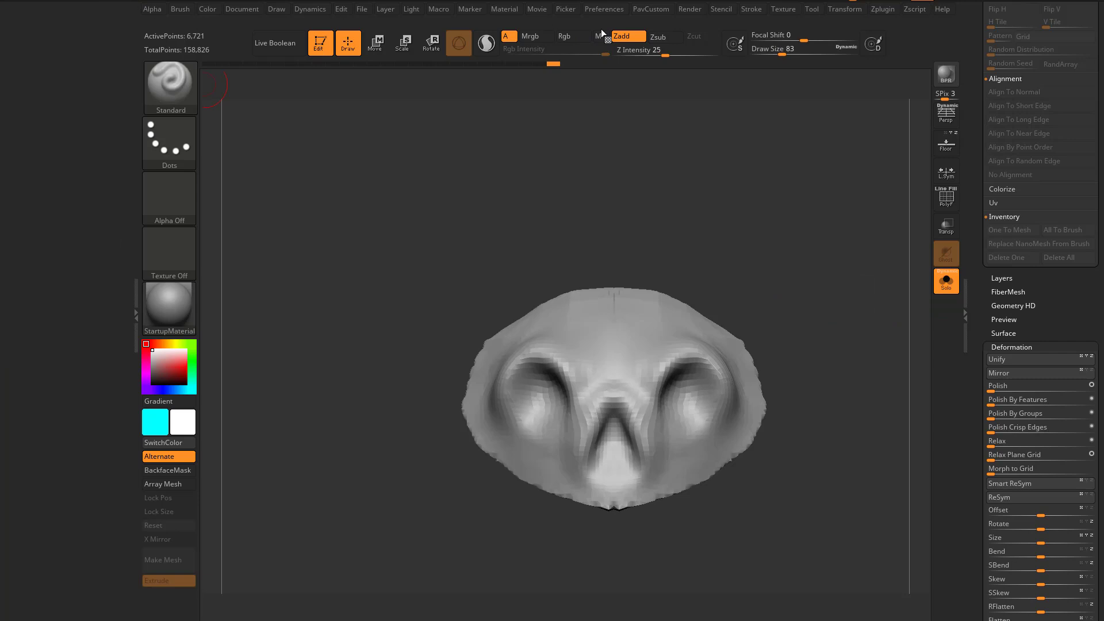
click(441, 8)
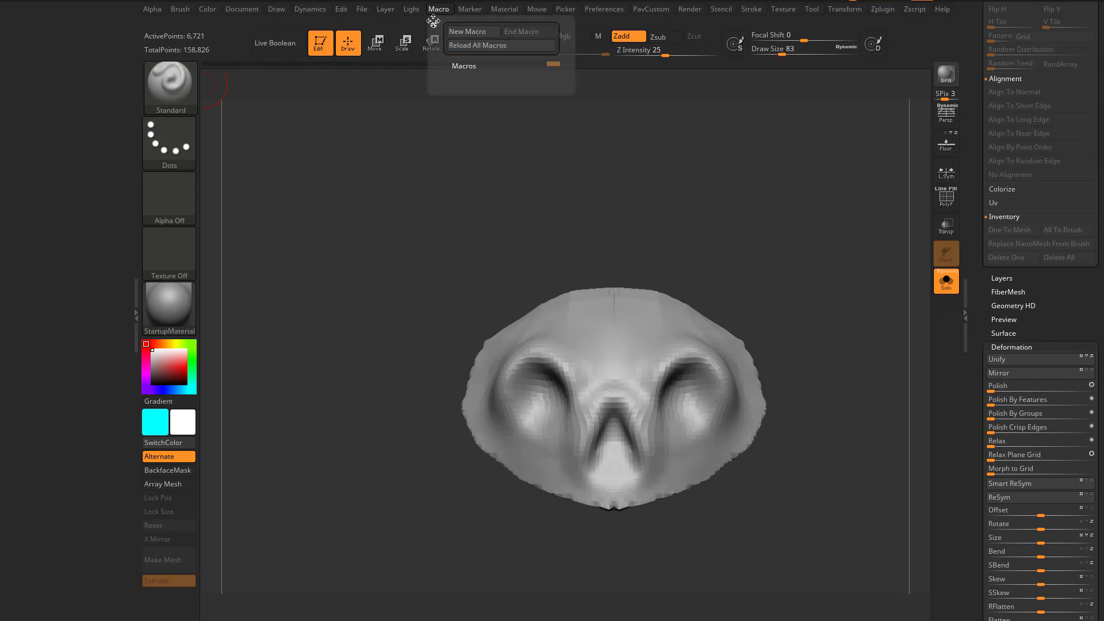
drag(433, 24, 16, 77)
click(21, 62)
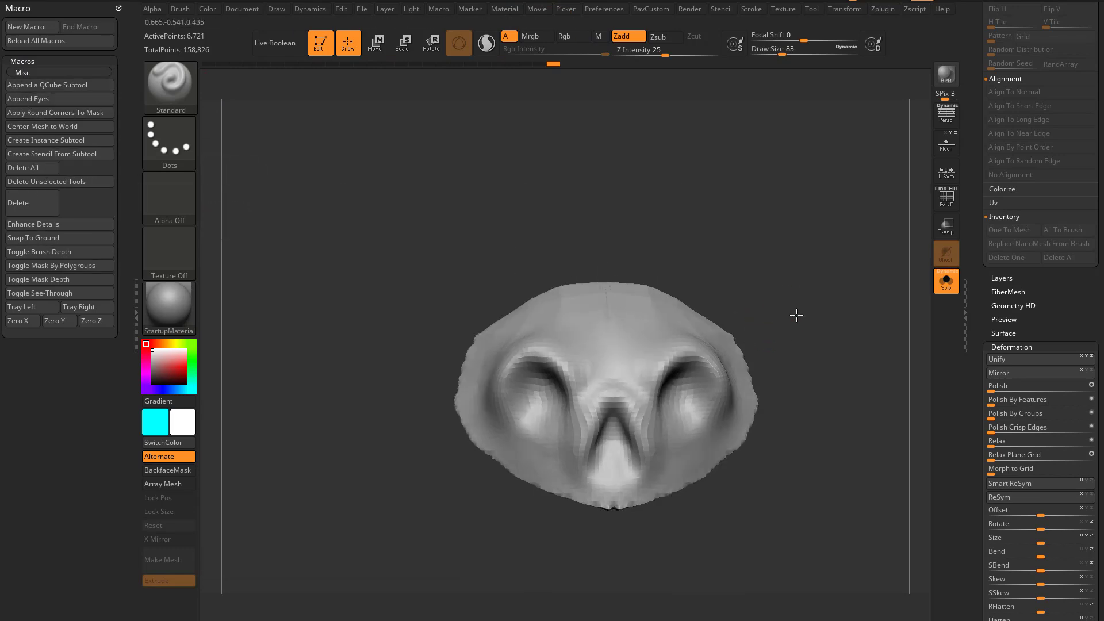
drag(797, 316, 820, 357)
click(55, 141)
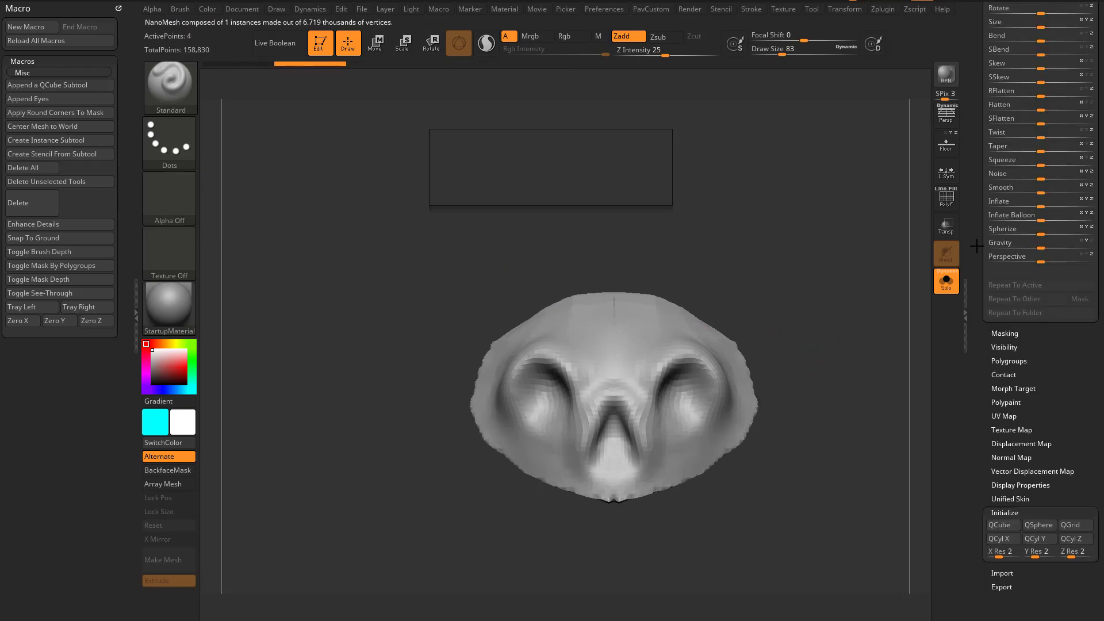
- Select the instance subtool PM3D_Plane3D_3, show its NanoMesh settings, and toggle the placement plane's display on and off
drag(977, 247, 980, 563)
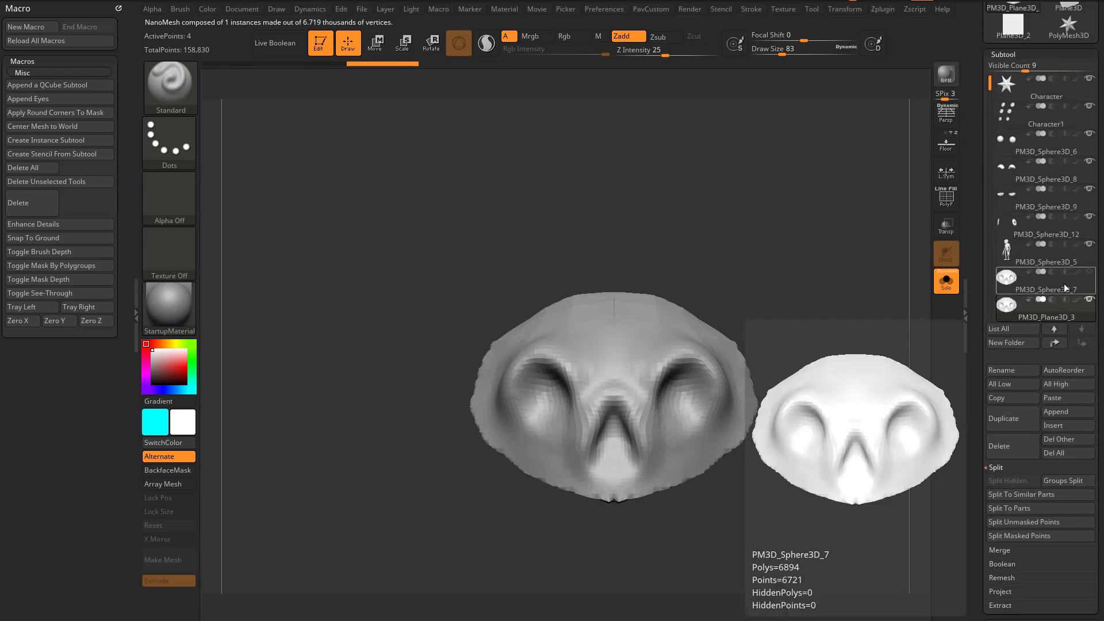
click(1007, 316)
drag(845, 331, 577, 345)
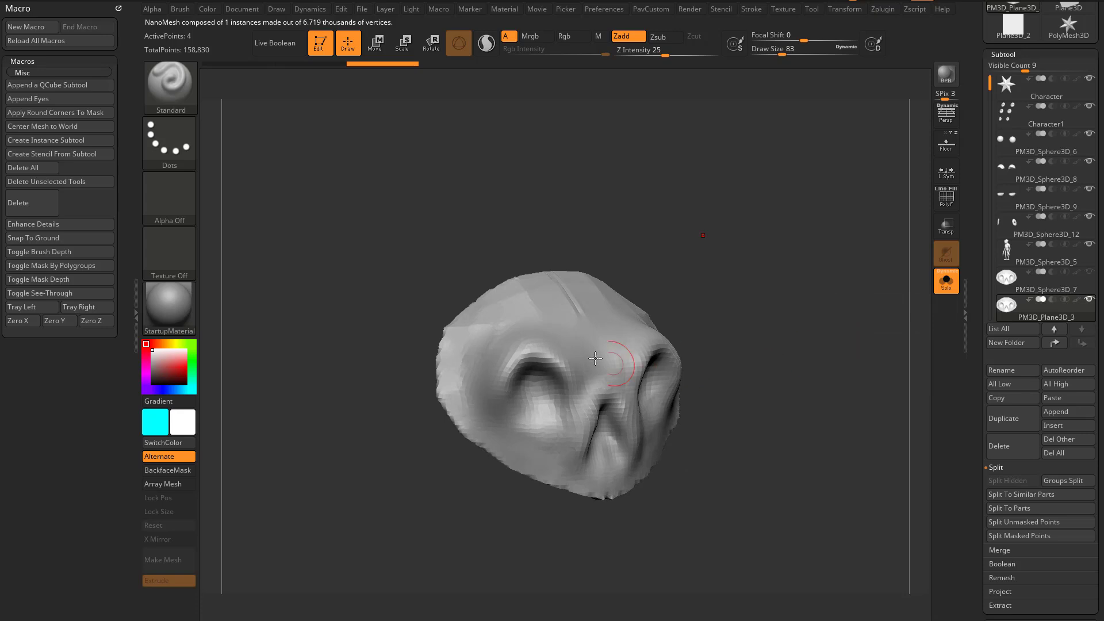
drag(736, 290, 761, 326)
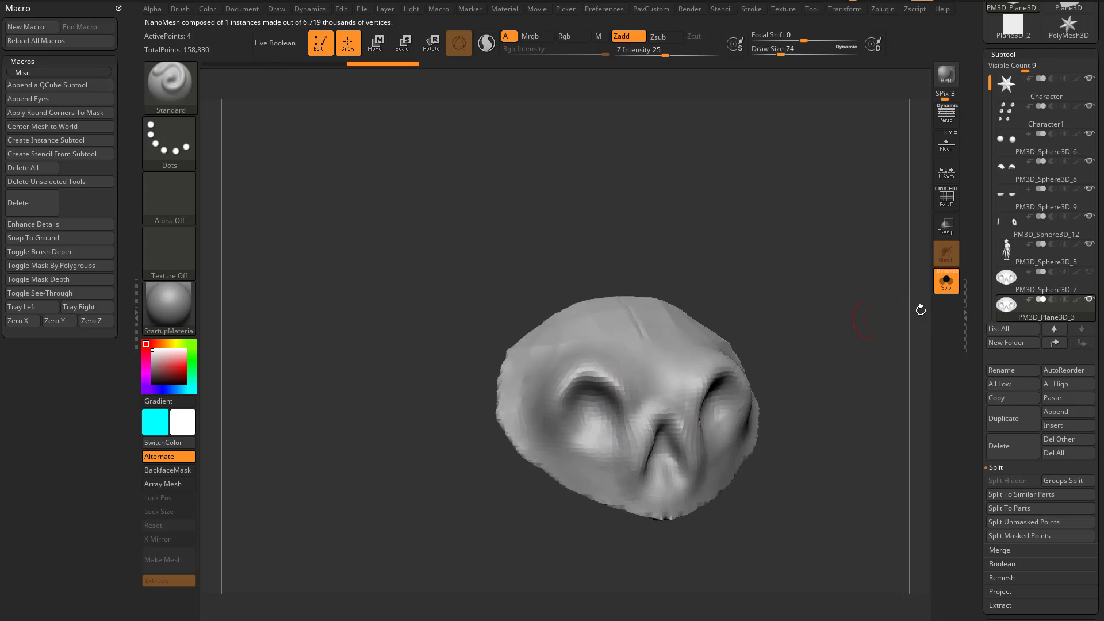
drag(952, 311, 970, 139)
click(1001, 229)
click(1006, 144)
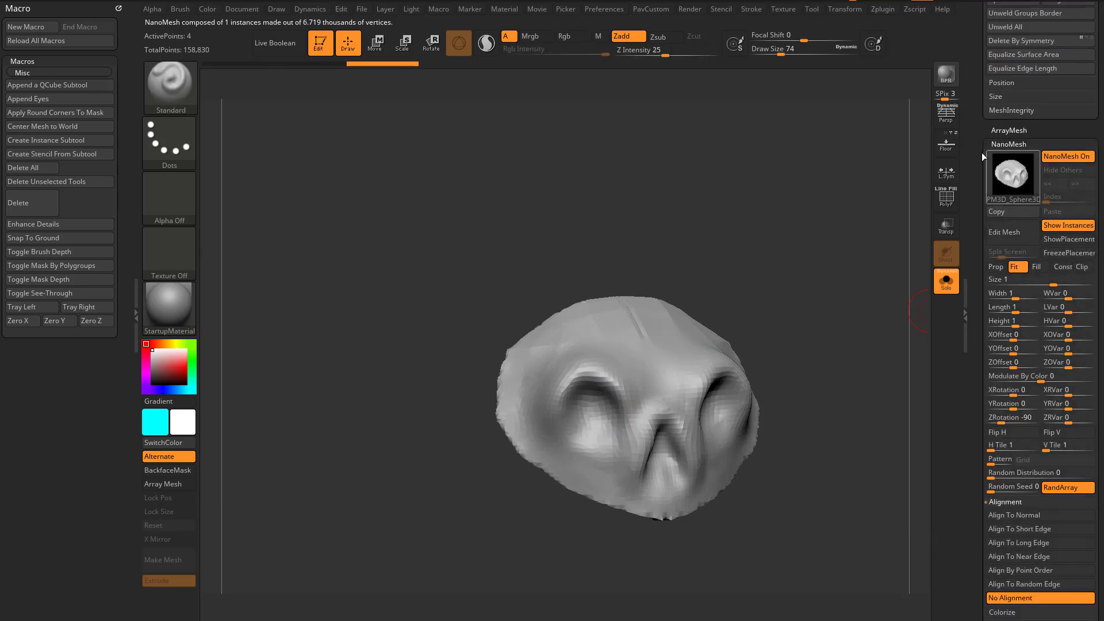
click(1064, 239)
ctrl+right_drag(919, 255, 793, 285)
click(1068, 239)
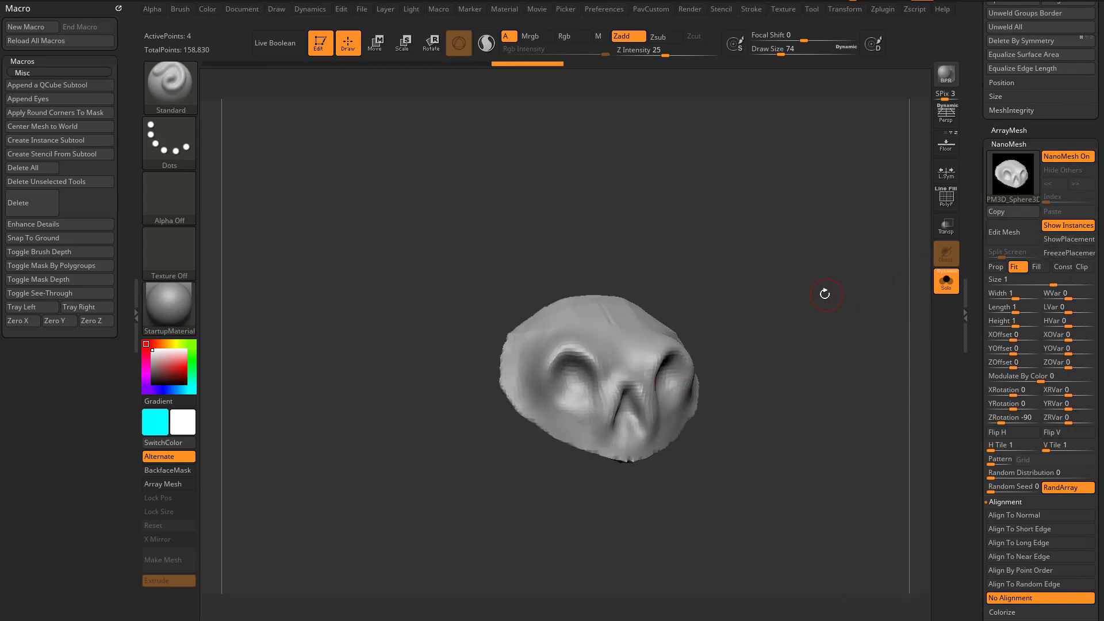
- Turn off Solo, scale down the skull pad instance, move it to the character's shoulder and rotate it to face outward
key(w)
click(945, 281)
alt+right_drag(800, 271, 834, 301)
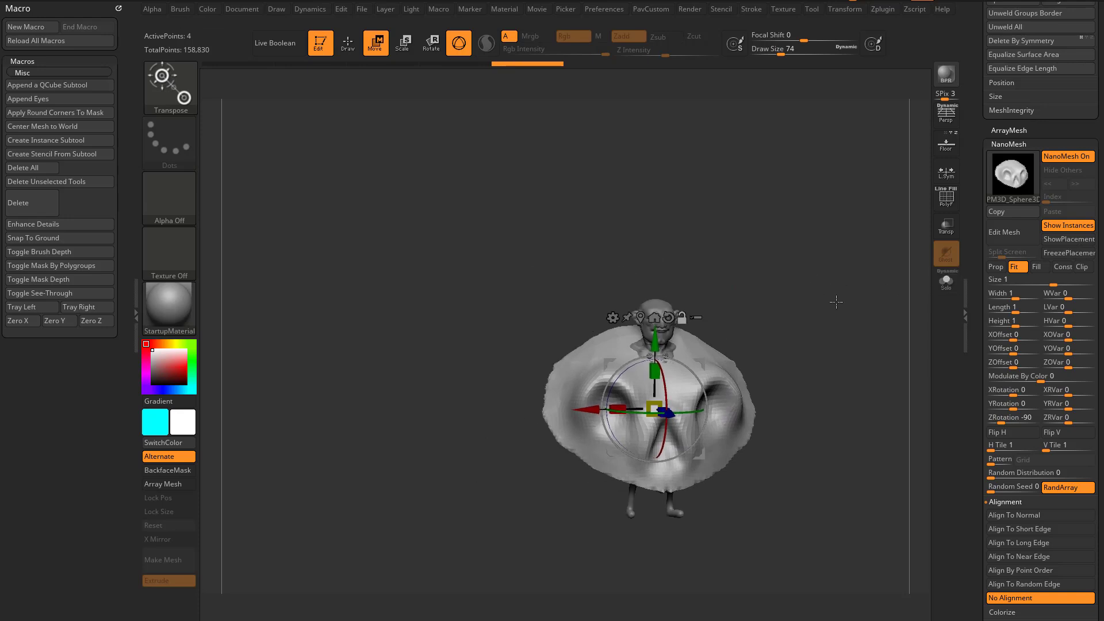
drag(649, 407, 485, 456)
drag(697, 452, 648, 407)
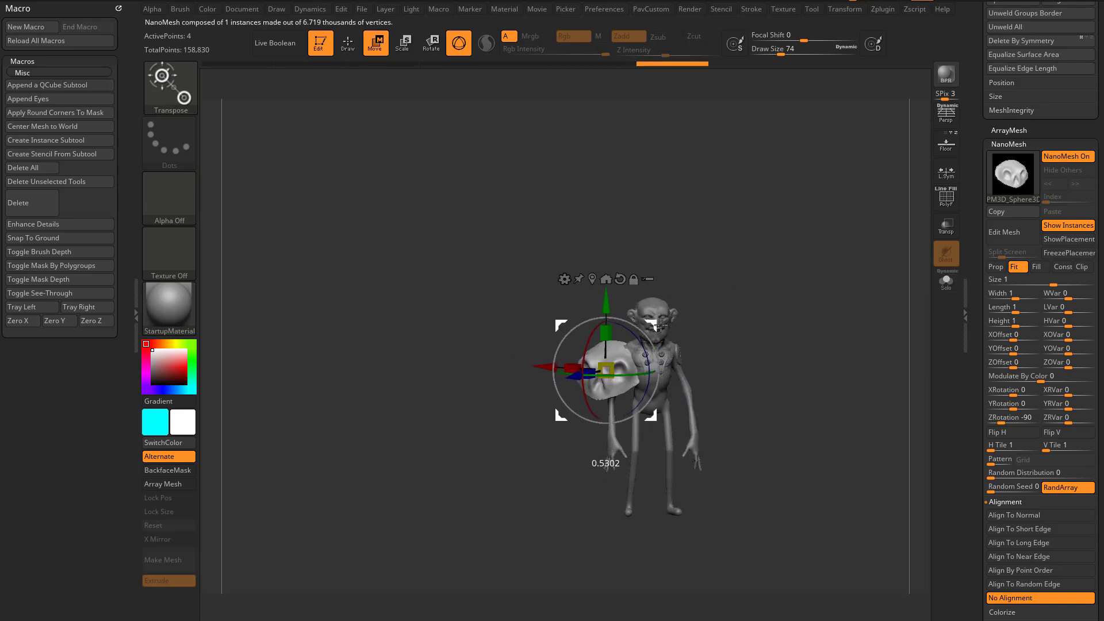
ctrl+right_drag(828, 265, 914, 339)
drag(615, 364, 546, 345)
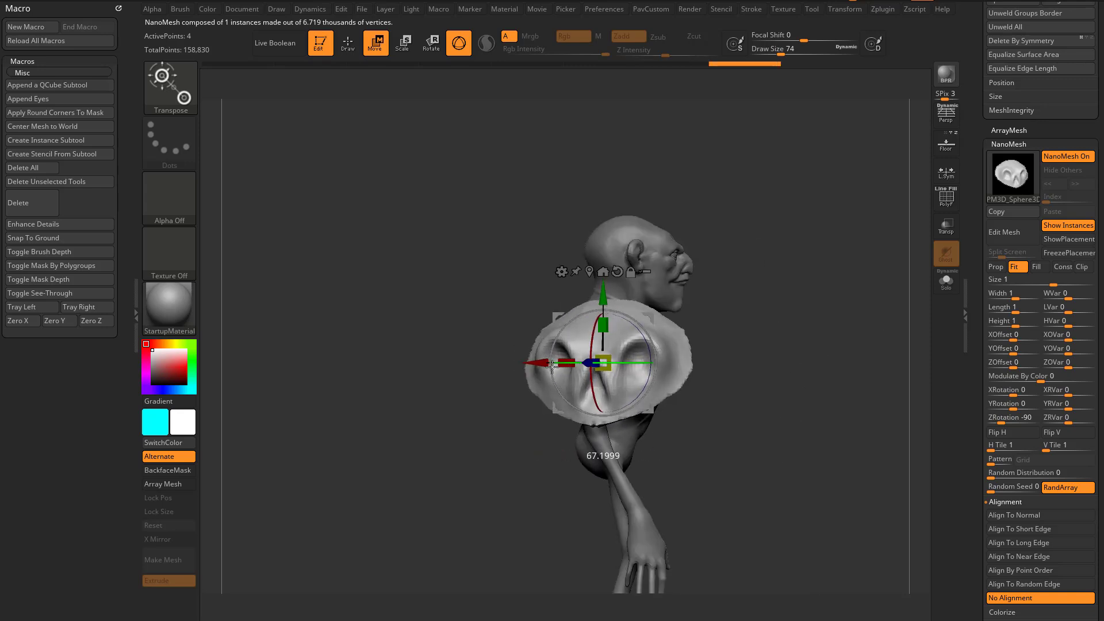
- Scale the pad instance down further and adjust its position and angle to fit over the outer shoulder
alt+right_drag(729, 278, 726, 368)
drag(598, 402, 418, 396)
drag(644, 356, 635, 316)
right_drag(723, 317, 825, 323)
drag(641, 318, 579, 314)
right_drag(726, 316, 653, 315)
drag(582, 314, 578, 313)
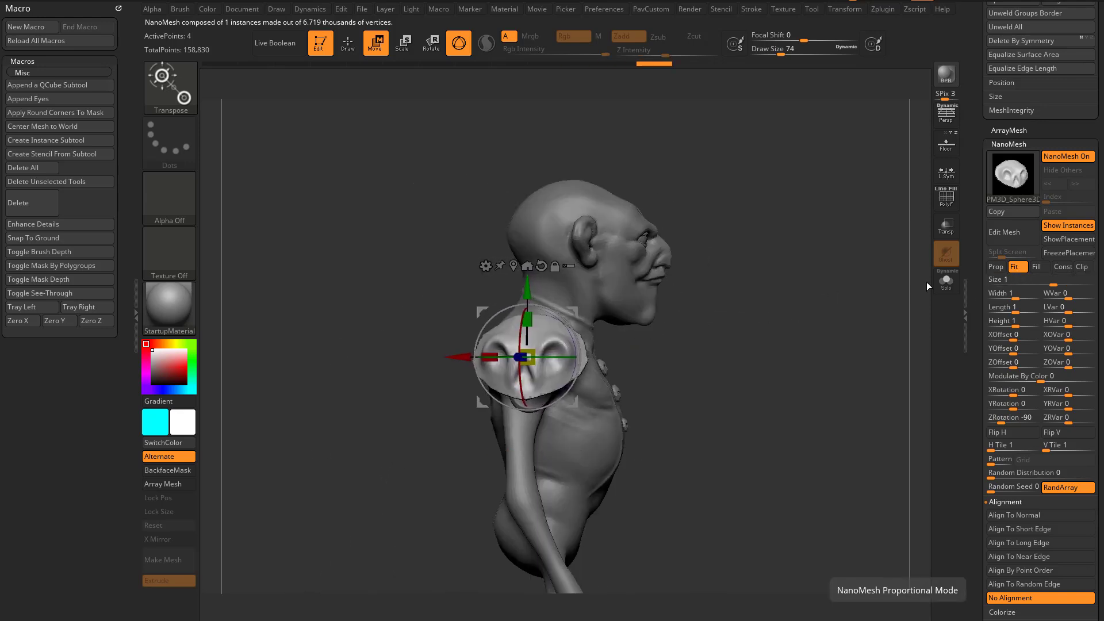
alt+right_drag(867, 320, 882, 306)
ctrl+right_drag(881, 306, 796, 311)
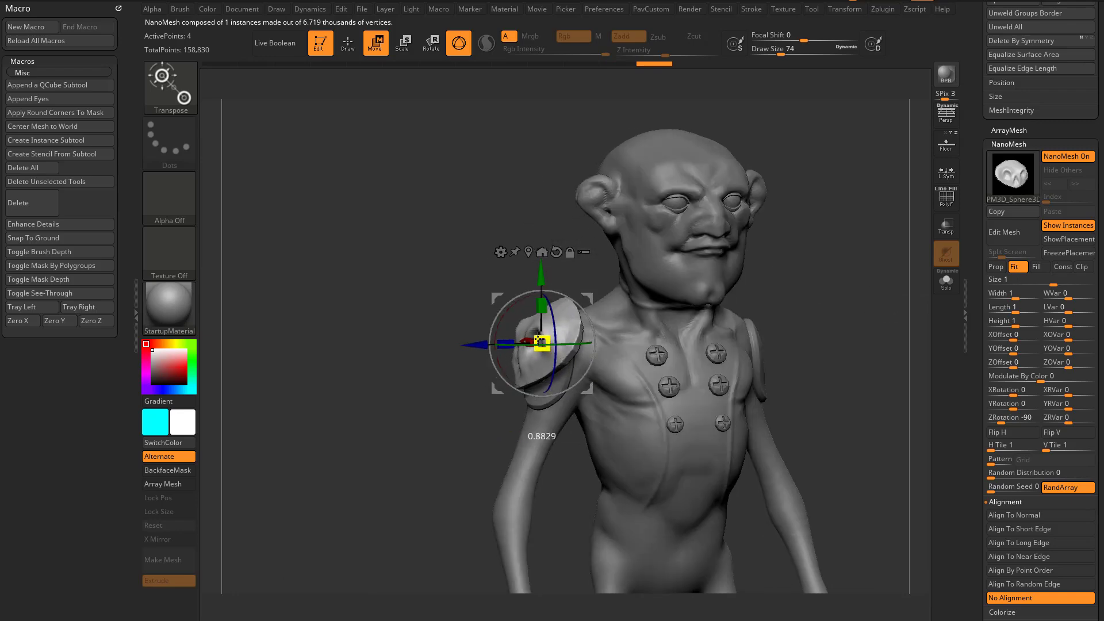
drag(580, 311, 837, 305)
- Duplicate the pad instance, place the copy behind the arm below the shoulder, scale it down and rotate it
ctrl+drag(622, 336, 651, 456)
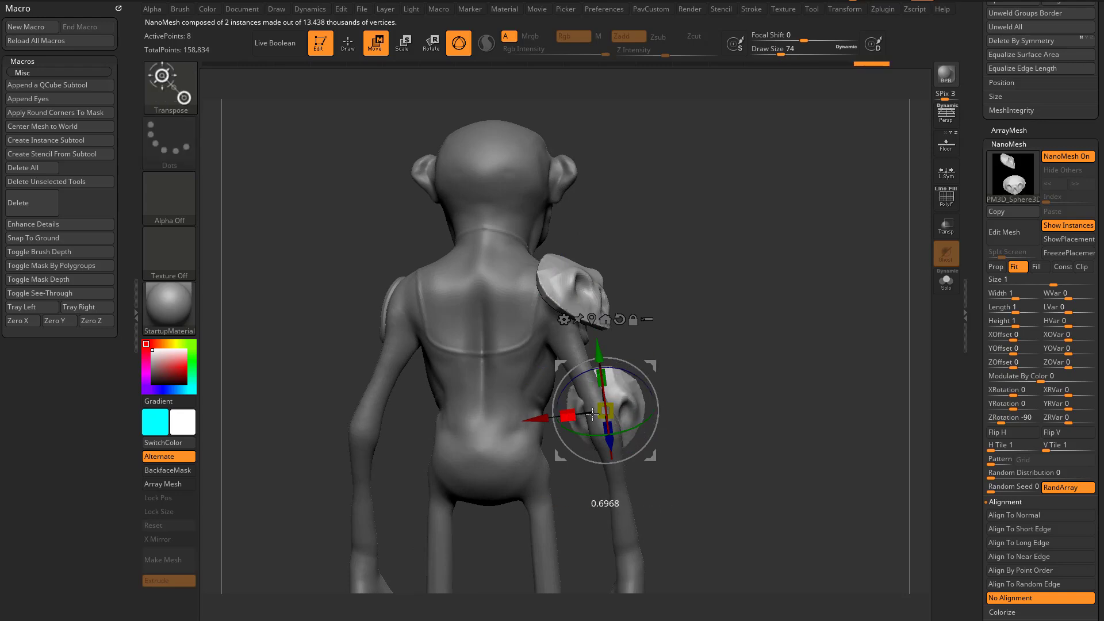
drag(788, 380, 670, 397)
drag(652, 456, 622, 471)
drag(736, 358, 823, 358)
drag(623, 380, 630, 374)
drag(565, 444, 581, 430)
- Return to Draw mode and open the source pad for NanoMesh mesh editing in split screen beside the character
key(q)
mouse_move(833, 336)
shift+mouse_down()
mouse_move(788, 337)
mouse_move(845, 325)
mouse_move(800, 308)
mouse_move(805, 330)
mouse_move(792, 300)
shift+mouse_up()
click(1015, 236)
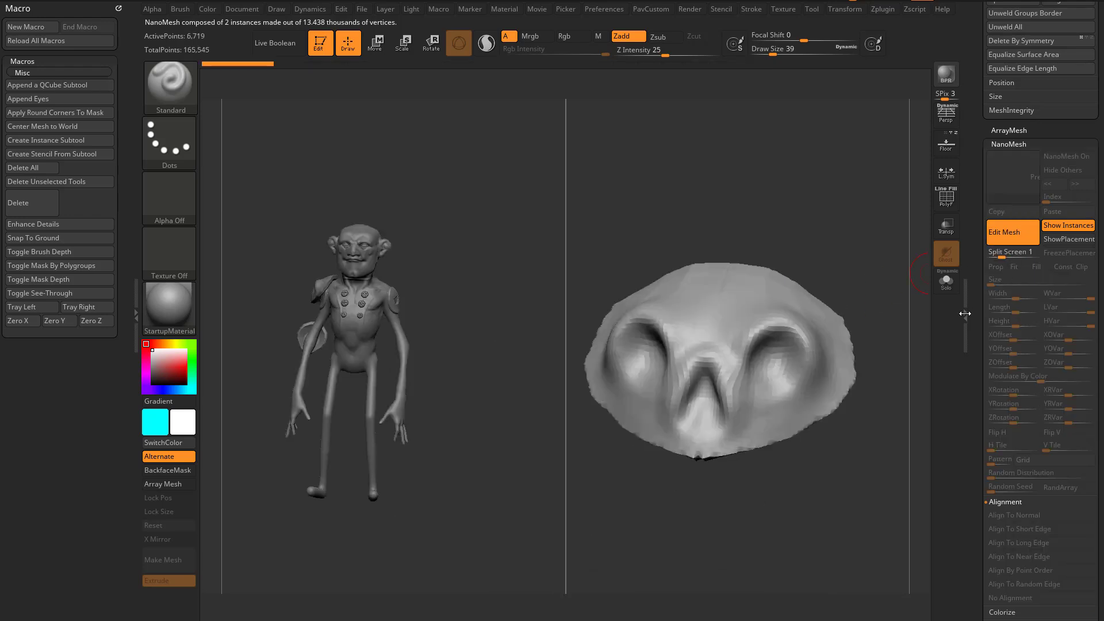
drag(840, 284, 728, 375)
right_drag(794, 343, 806, 330)
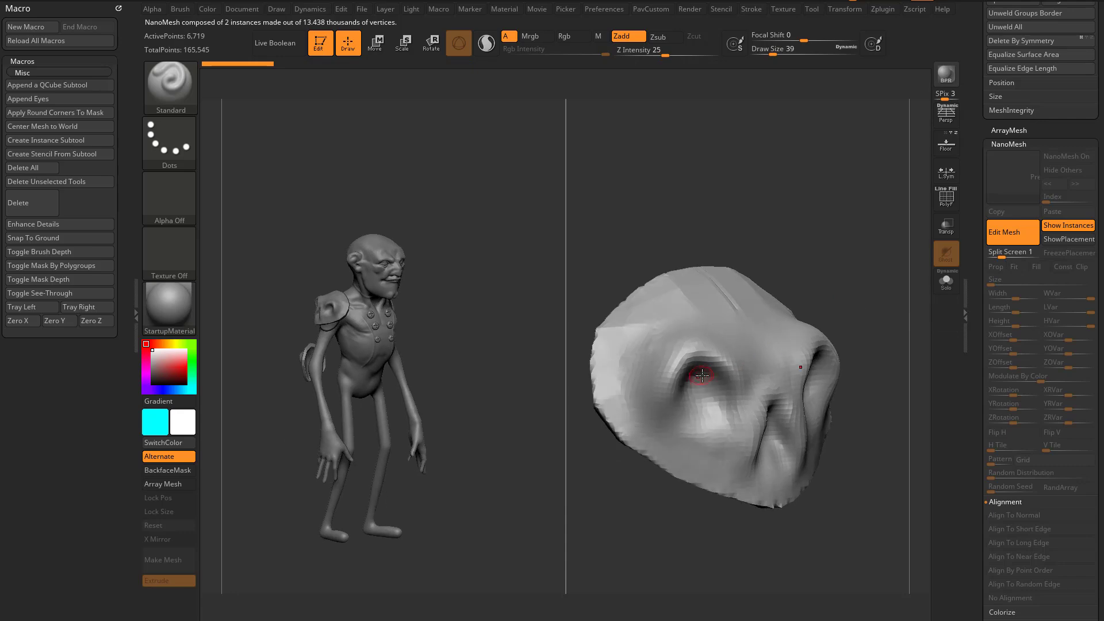
- Enable DynaMesh on the pad, show its polyframe, and remesh it to a lower density
click(949, 206)
key(shift+f)
key(grave)
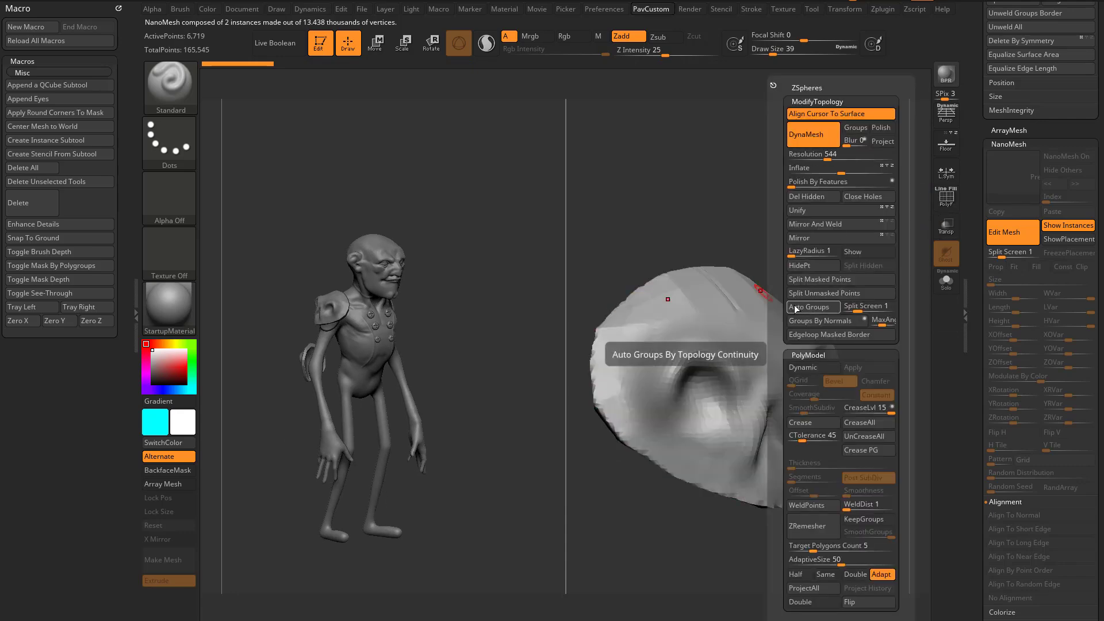
key(ctrl+d)
key(ctrl+d)
key(ctrl+d)
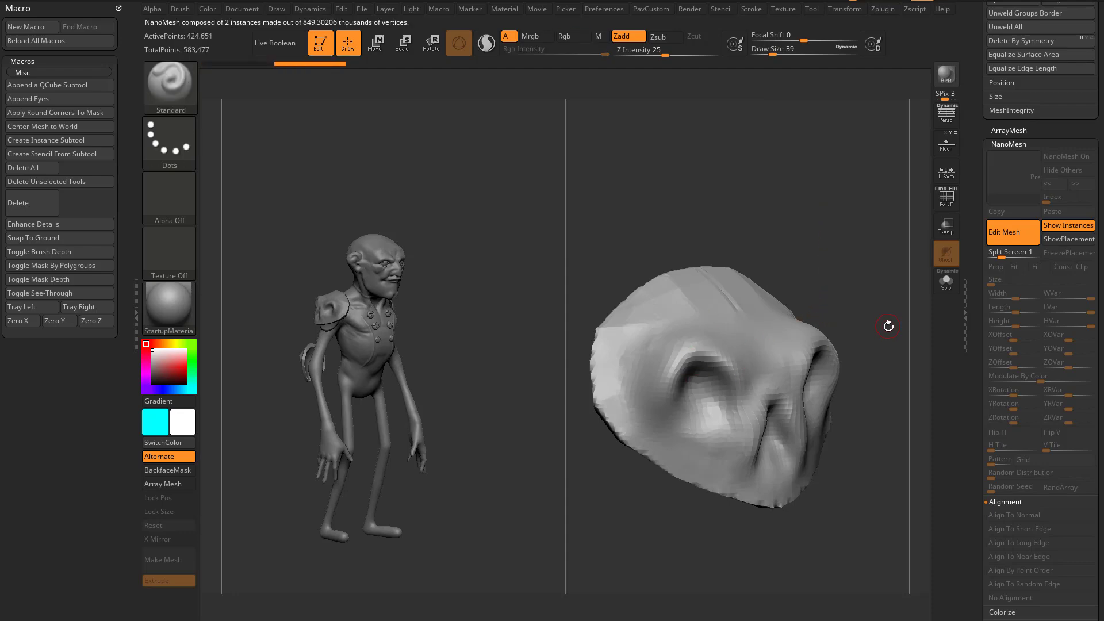
click(945, 198)
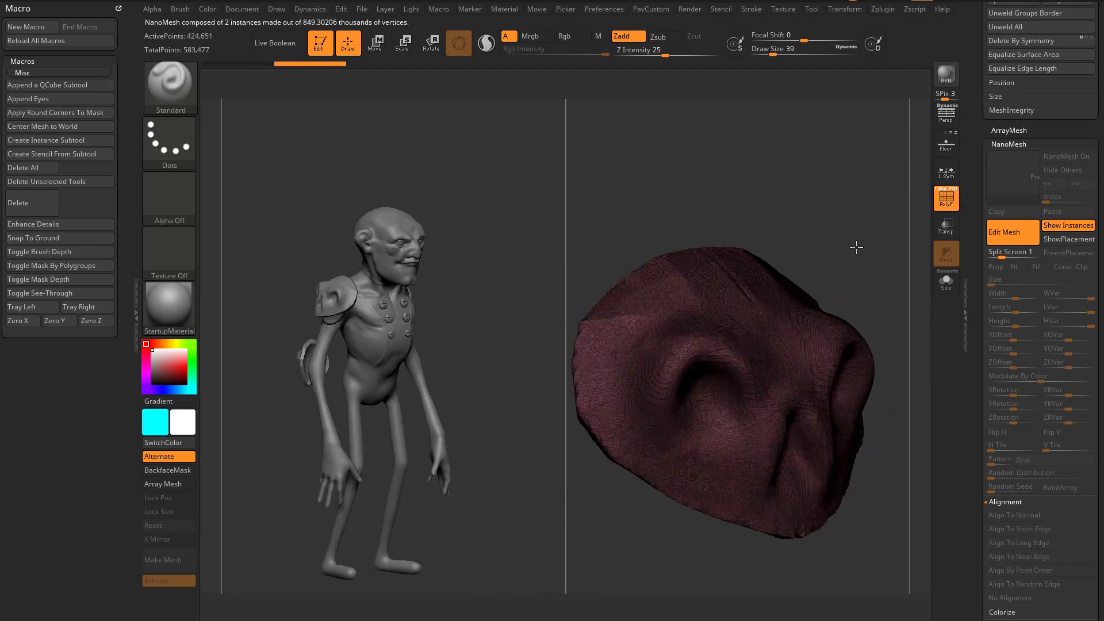
key(q)
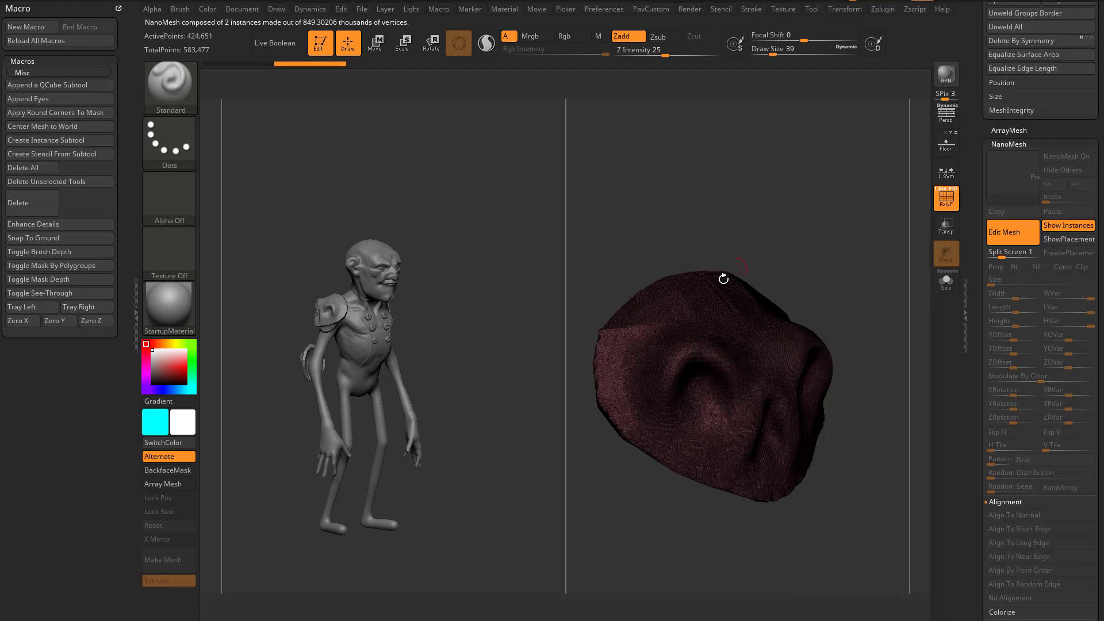
key(shift)
ctrl+drag(853, 329, 874, 344)
- Build up raised rims around the eye sockets using the Clay brush at draw size 80
alt+drag(855, 278, 885, 294)
key(b)
key(c)
key(l)
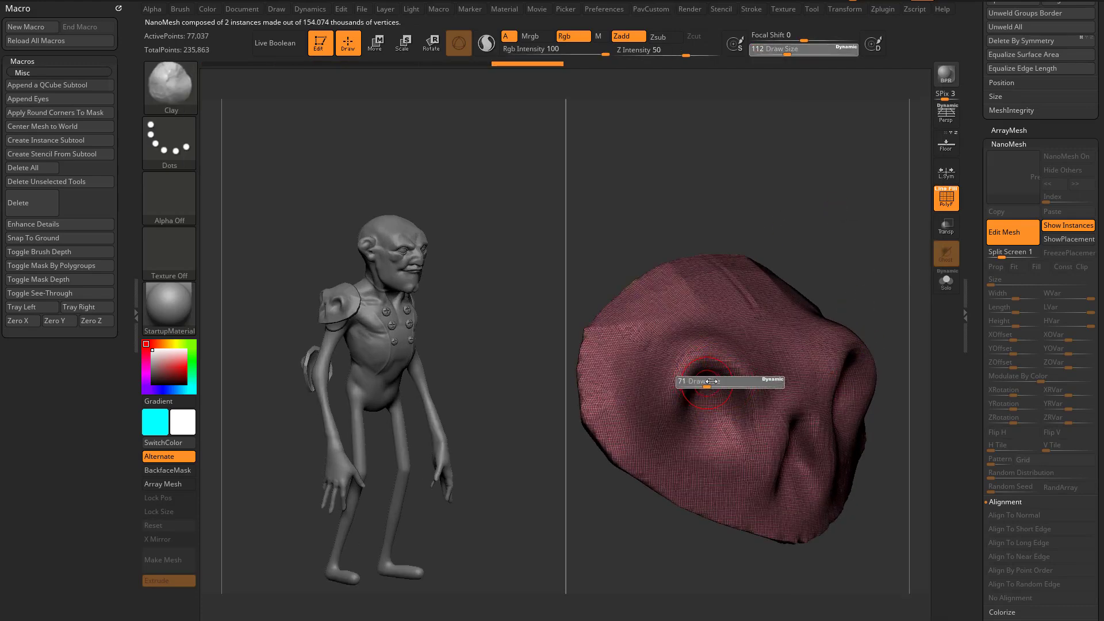
alt+drag(805, 259, 785, 272)
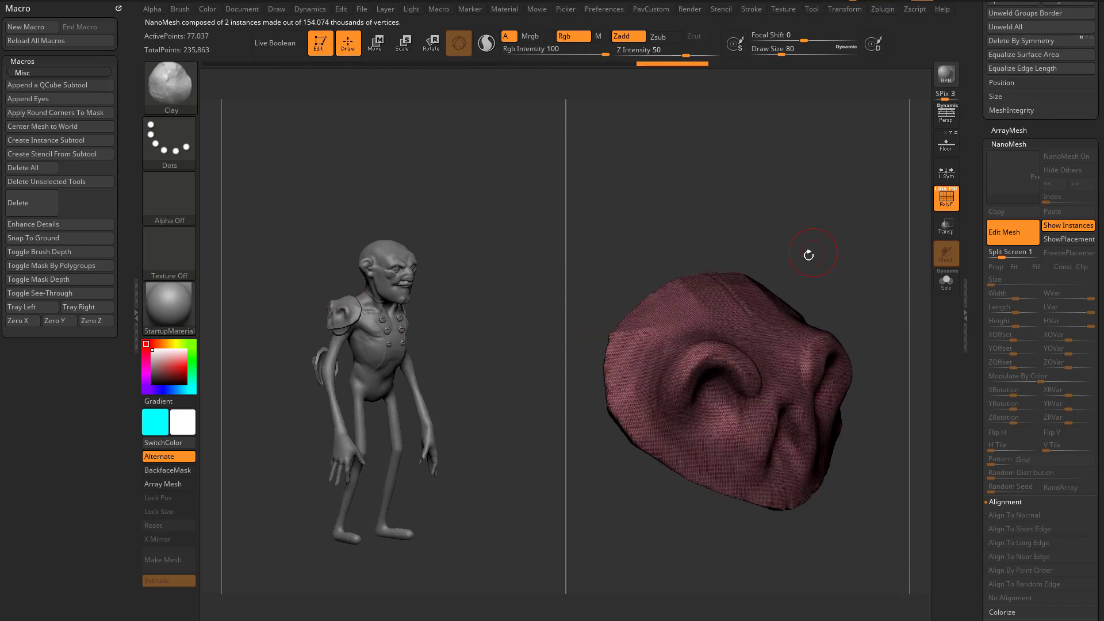
- Carve sharper creases around the skull's eye sockets and brow with the DamStandard brush
key(b)
key(d)
key(s)
drag(865, 293, 819, 299)
key(s)
drag(736, 350, 712, 392)
key(s)
mouse_move(808, 282)
mouse_down()
mouse_move(842, 289)
mouse_move(782, 247)
mouse_move(855, 276)
mouse_up()
- Hide the polyframe and flatten the skull's edges and temples with the TrimDynamic brush at draw size 128
key(b)
key(t)
key(d)
drag(794, 250, 809, 269)
click(945, 202)
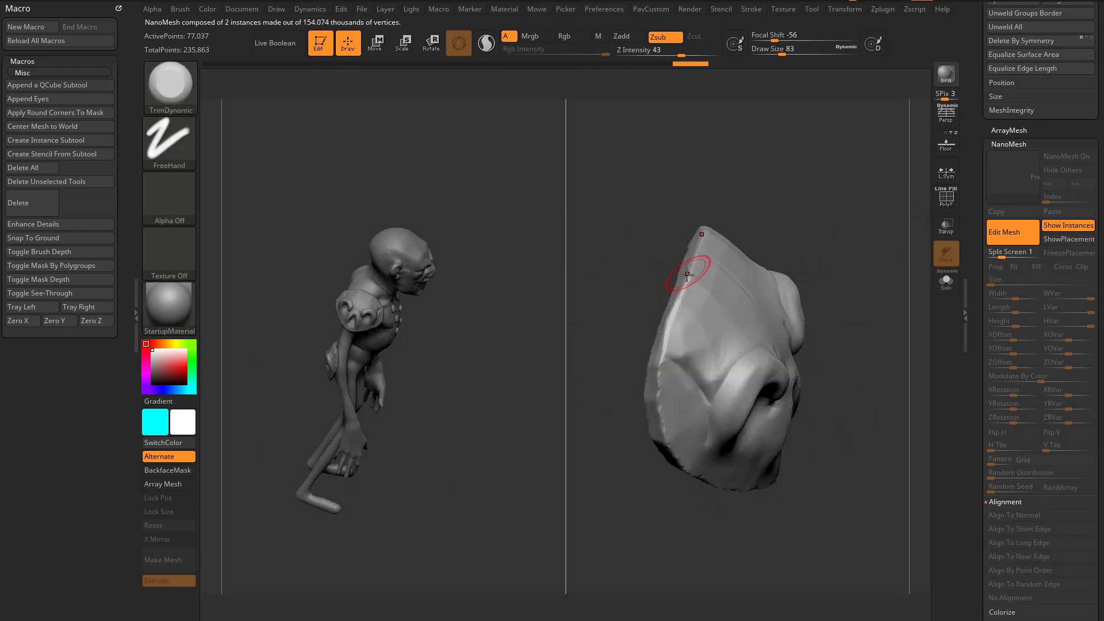
drag(711, 522, 650, 502)
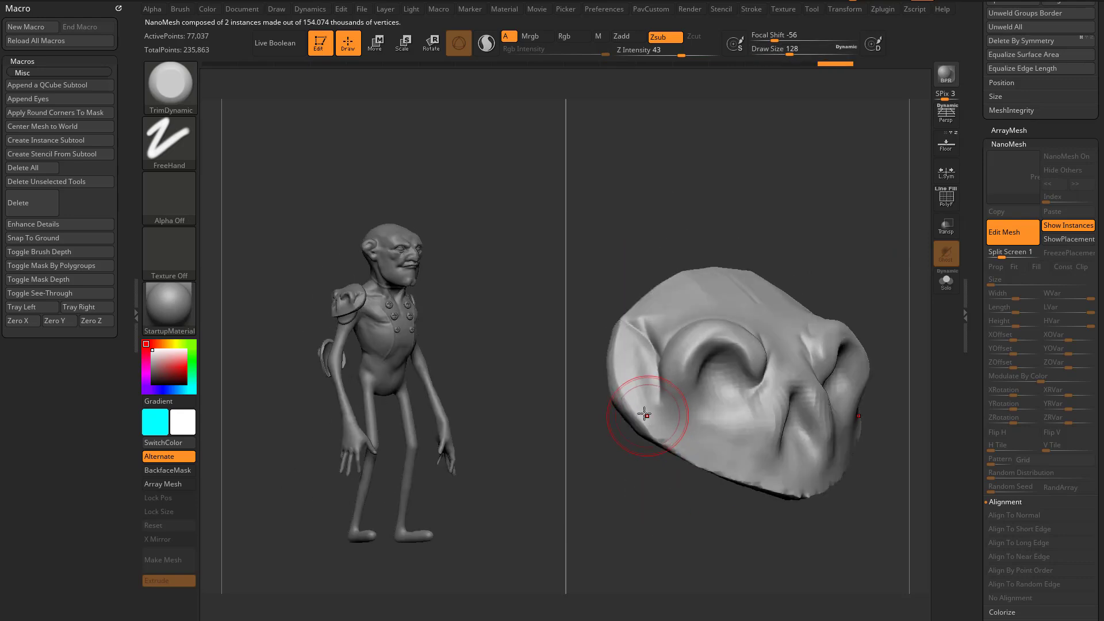
mouse_move(641, 408)
mouse_down()
mouse_move(748, 481)
mouse_move(730, 493)
mouse_move(725, 465)
mouse_move(697, 445)
mouse_up()
- Pull in the cheeks and lengthen the skull's upper jaw with a large Move brush, and remesh the pad
key(b)
key(m)
key(a)
key(s)
mouse_move(674, 409)
mouse_down()
mouse_move(691, 452)
mouse_move(721, 450)
mouse_up()
alt+drag(829, 414, 809, 376)
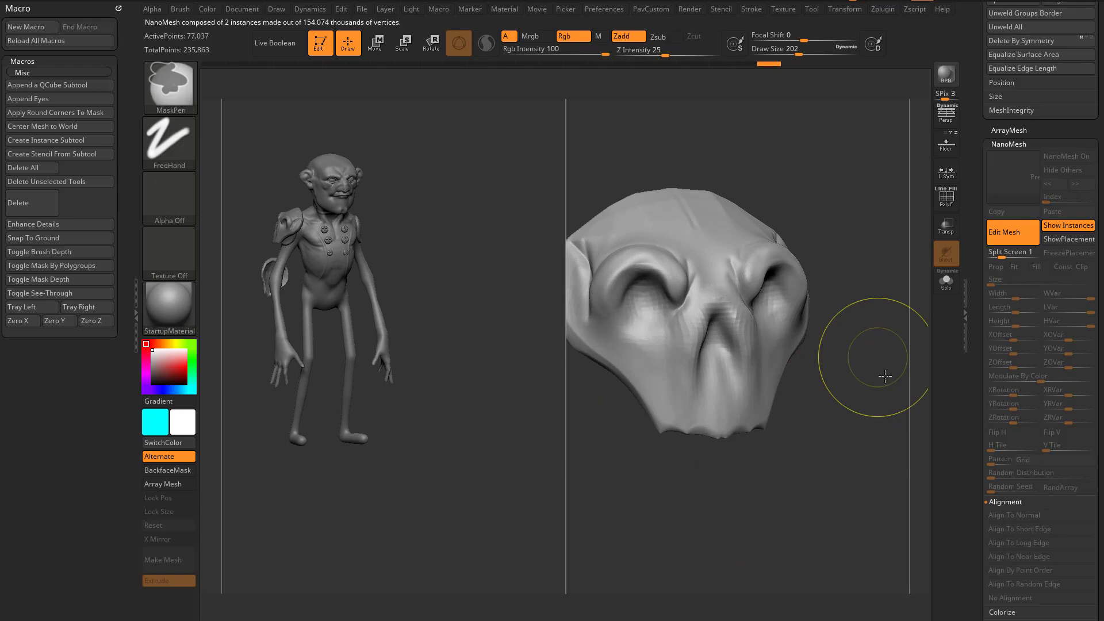
ctrl+drag(882, 372, 891, 401)
- Carve a row of upper teeth and the surrounding facial creases with the DamStandard brush at draw size 77
key(b)
key(d)
key(s)
mouse_move(678, 364)
mouse_down()
mouse_move(711, 393)
mouse_move(684, 371)
mouse_move(682, 315)
mouse_up()
right_drag(687, 397, 671, 404)
drag(700, 409, 703, 423)
right_drag(730, 411, 817, 368)
mouse_move(851, 322)
alt+mouse_down()
mouse_move(820, 147)
mouse_move(828, 230)
alt+mouse_up()
right_drag(804, 190, 862, 182)
alt+drag(810, 186, 786, 150)
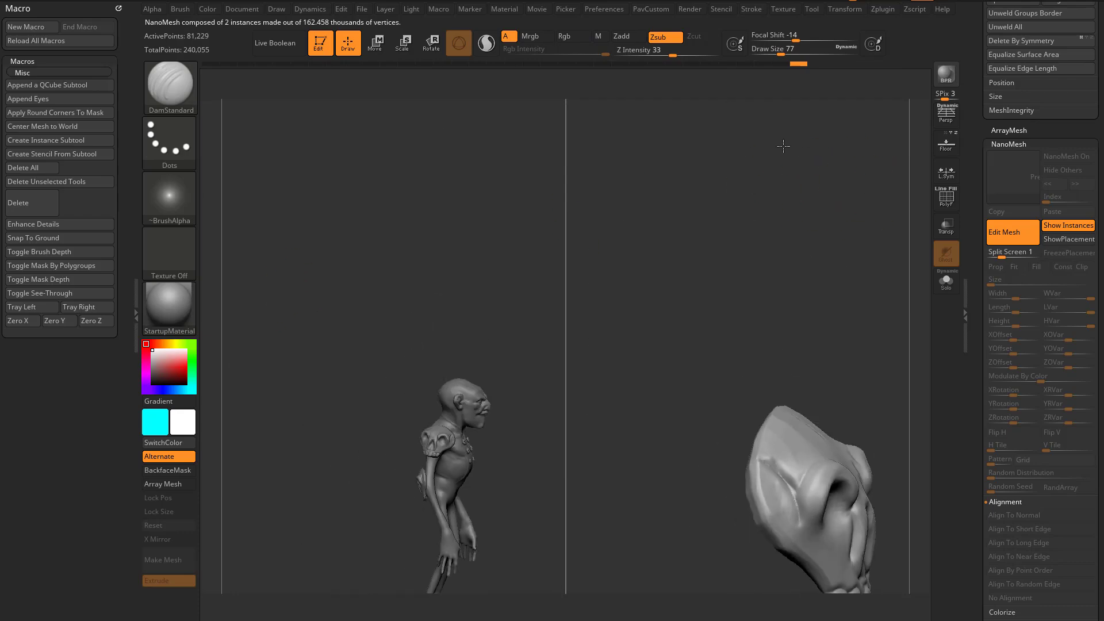
right_drag(786, 150, 841, 270)
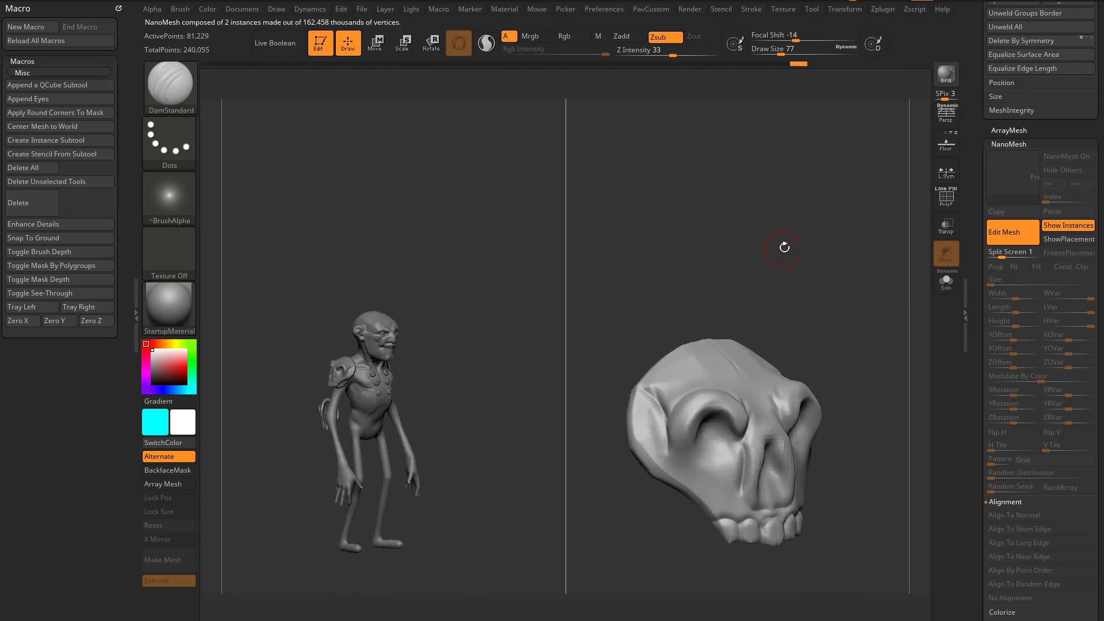
- Load the IMM Dragon Bones brush from the brush library and insert mirrored Horn3 horns on the skull
key(b)
key(i)
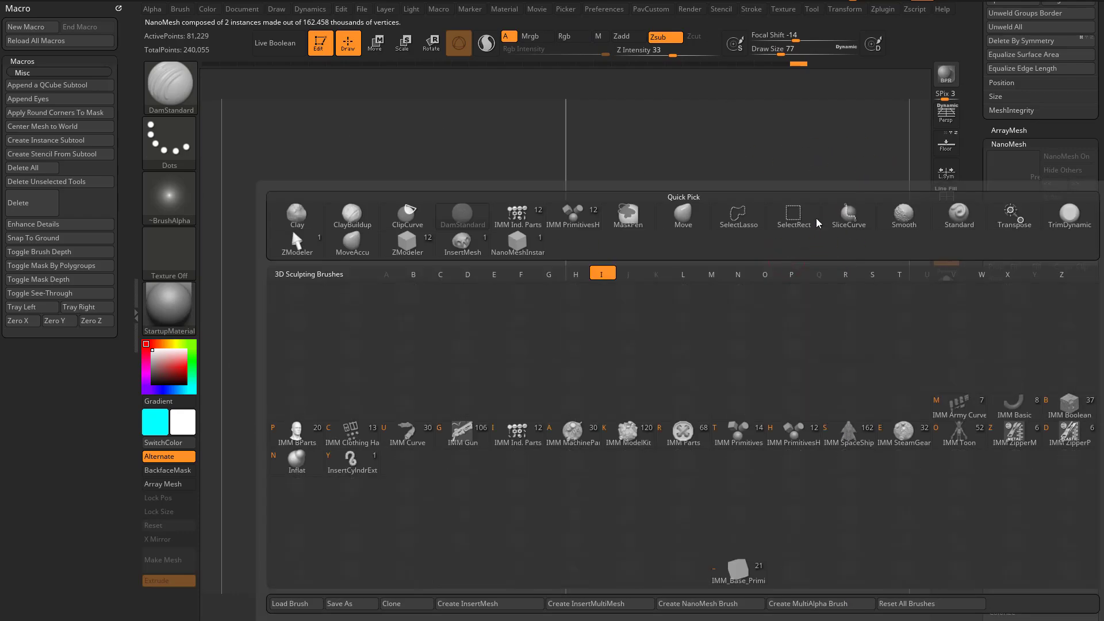
key(comma)
click(338, 79)
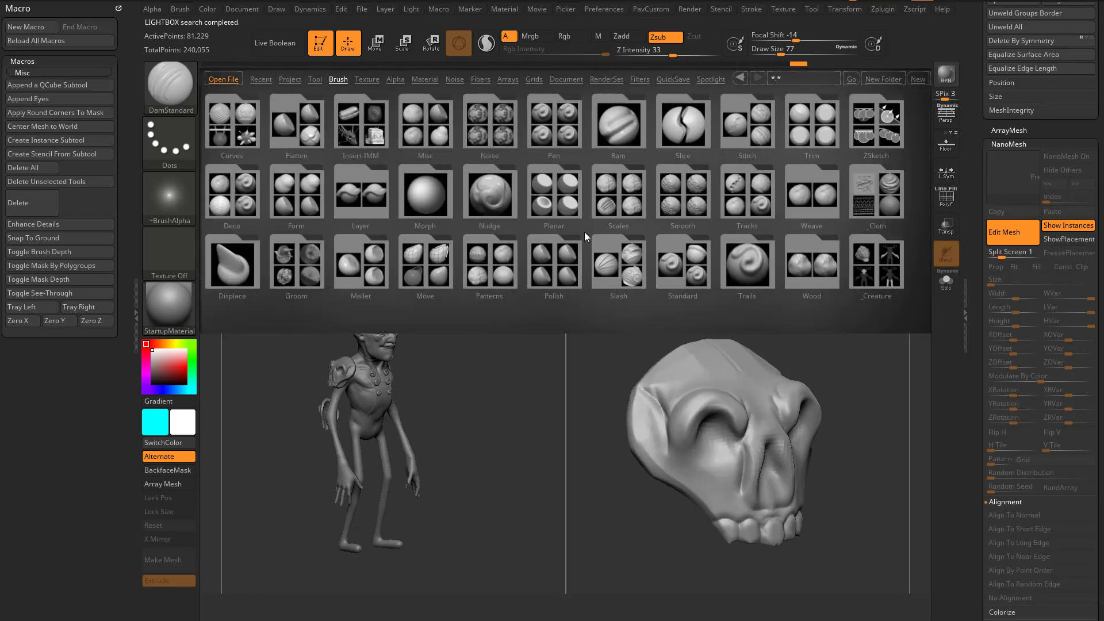
click(424, 124)
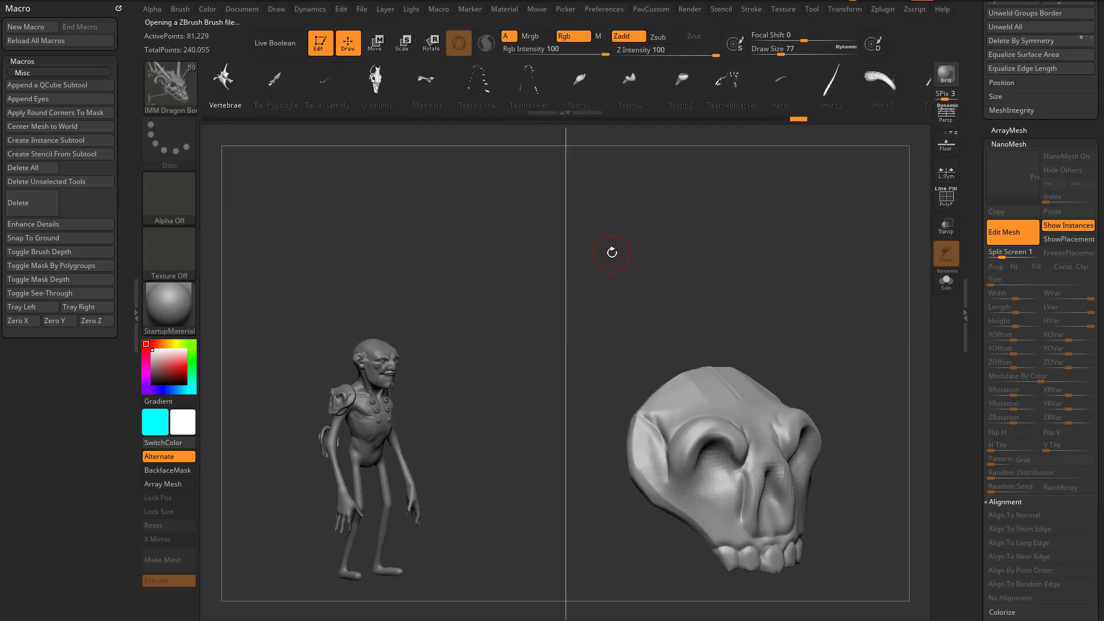
key(m)
click(583, 290)
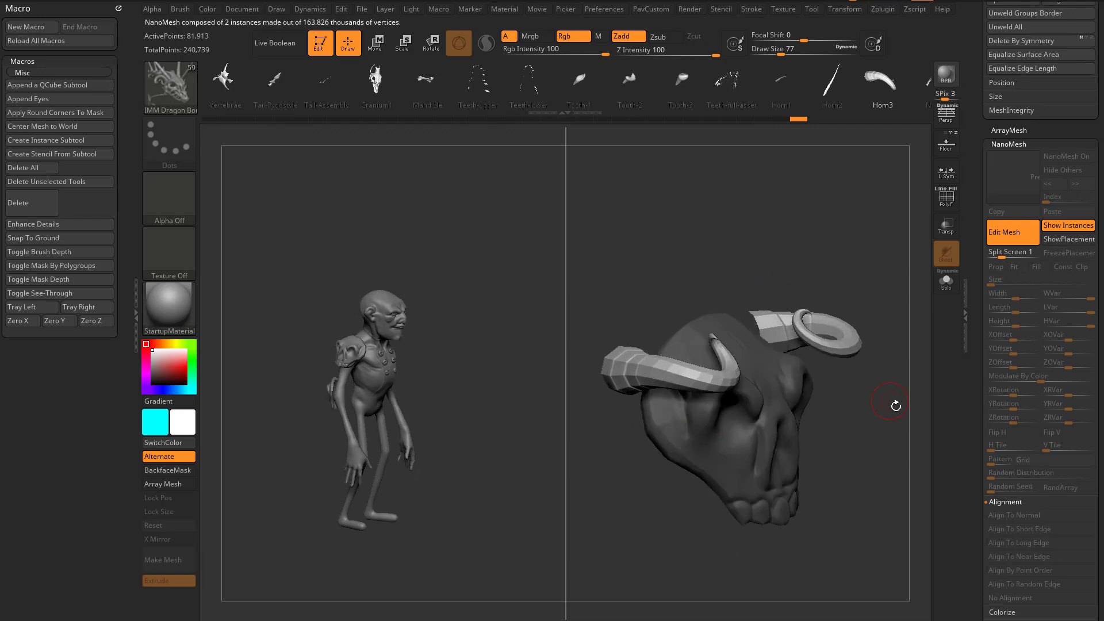
- Rotate and move the mirrored horns to bring their bases against the sides of the skull
key(w)
drag(894, 402, 703, 418)
drag(722, 323, 712, 331)
shift+drag(817, 333, 747, 333)
drag(710, 359, 713, 382)
drag(711, 334, 714, 388)
key(q)
mouse_move(751, 335)
mouse_down()
mouse_move(853, 335)
mouse_move(442, 289)
mouse_move(803, 285)
mouse_move(844, 300)
mouse_move(872, 331)
mouse_up()
key(w)
drag(678, 396, 672, 423)
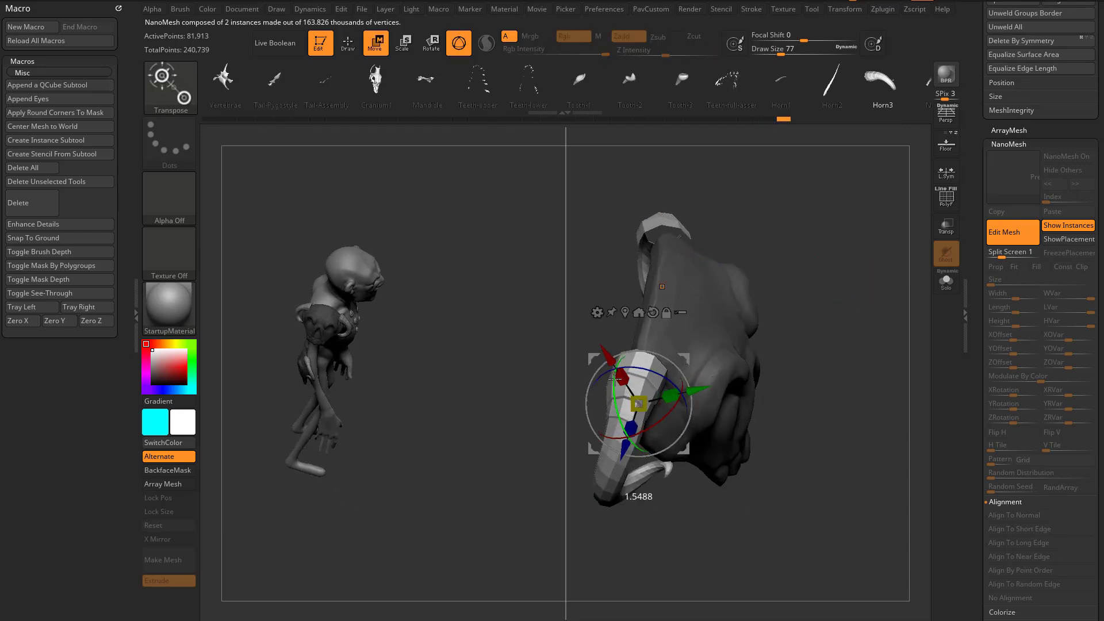
drag(616, 369, 611, 387)
- Turn on local symmetry and reposition the horns on the skull's temples
key(q)
mouse_move(837, 331)
mouse_down()
mouse_move(862, 287)
mouse_move(810, 299)
mouse_move(813, 240)
mouse_move(931, 185)
mouse_up()
key(w)
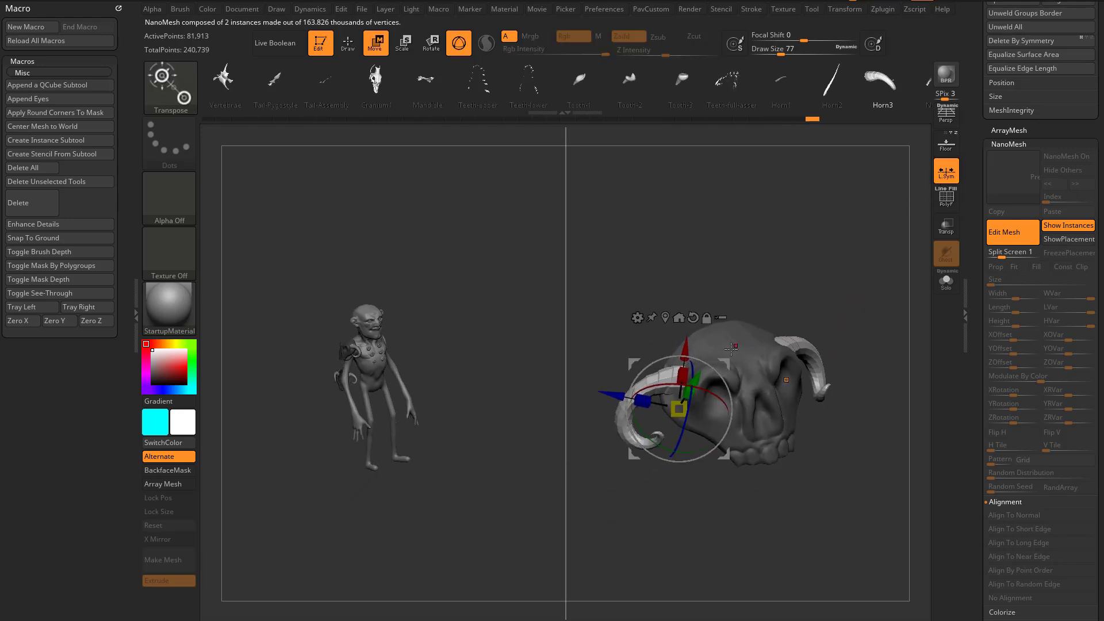
drag(681, 403, 698, 386)
mouse_move(797, 275)
mouse_down()
mouse_move(849, 256)
mouse_move(868, 360)
mouse_up()
key(q)
- Refine the horned skull's shape near the horn bases with the Move brush
mouse_move(867, 301)
mouse_down()
mouse_move(806, 342)
mouse_move(833, 299)
mouse_up()
key(b)
key(m)
key(v)
drag(672, 387, 679, 380)
mouse_move(821, 280)
mouse_down()
mouse_move(862, 276)
mouse_move(832, 306)
mouse_move(859, 336)
mouse_move(823, 329)
mouse_up()
key(s)
- Leave NanoMesh mesh editing, return to the full character view and select the Standard brush
click(1001, 238)
alt+drag(804, 257, 818, 303)
key(b)
key(s)
key(t)
alt+drag(859, 250, 831, 293)
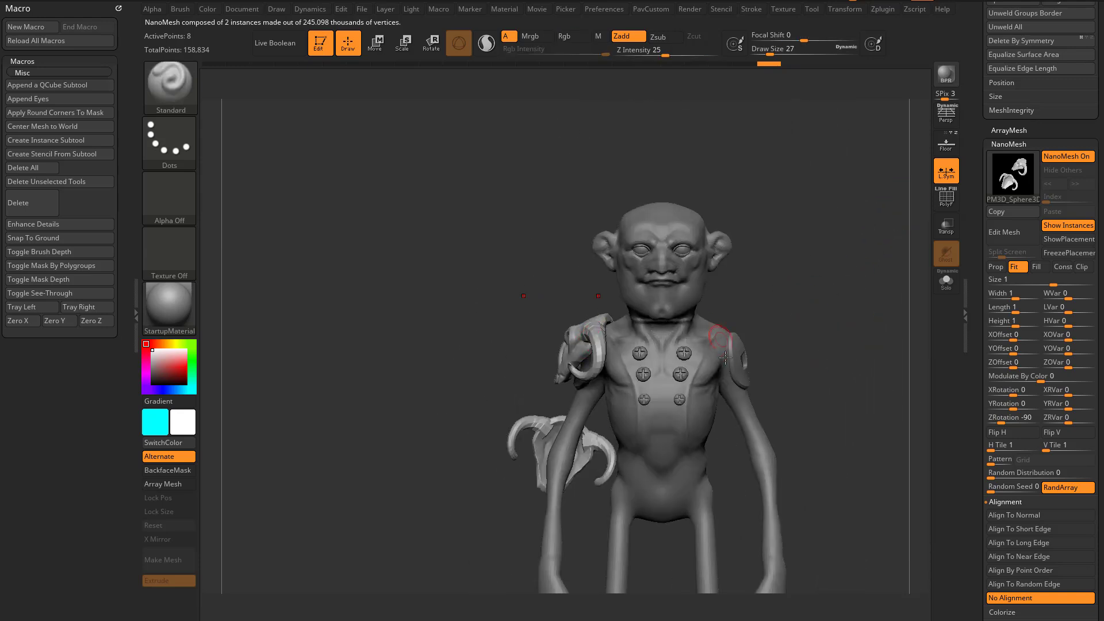
- Show the NanoMesh placement planes, inspect them from behind the character, and turn off local symmetry
alt+drag(864, 327, 829, 326)
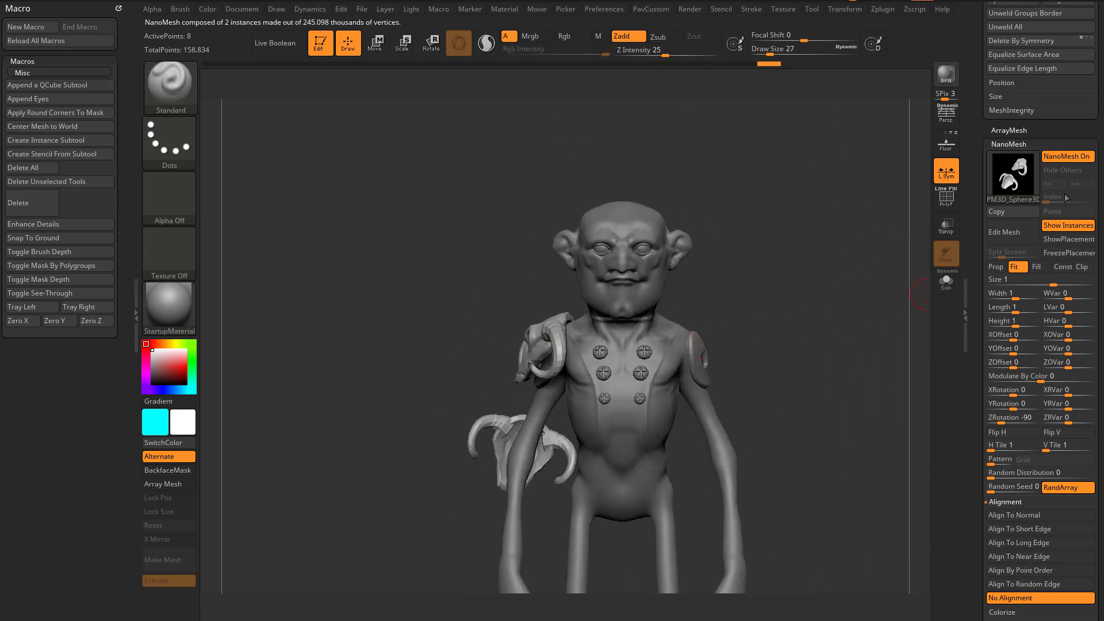
mouse_move(828, 314)
mouse_down()
mouse_move(889, 322)
mouse_move(825, 331)
mouse_up()
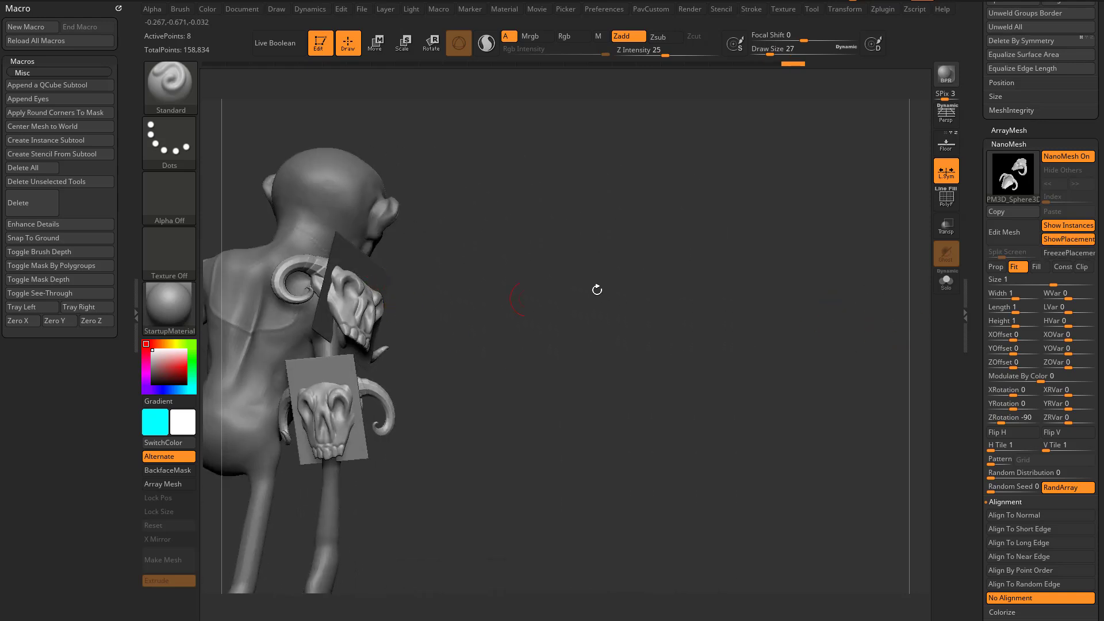
drag(670, 288, 899, 252)
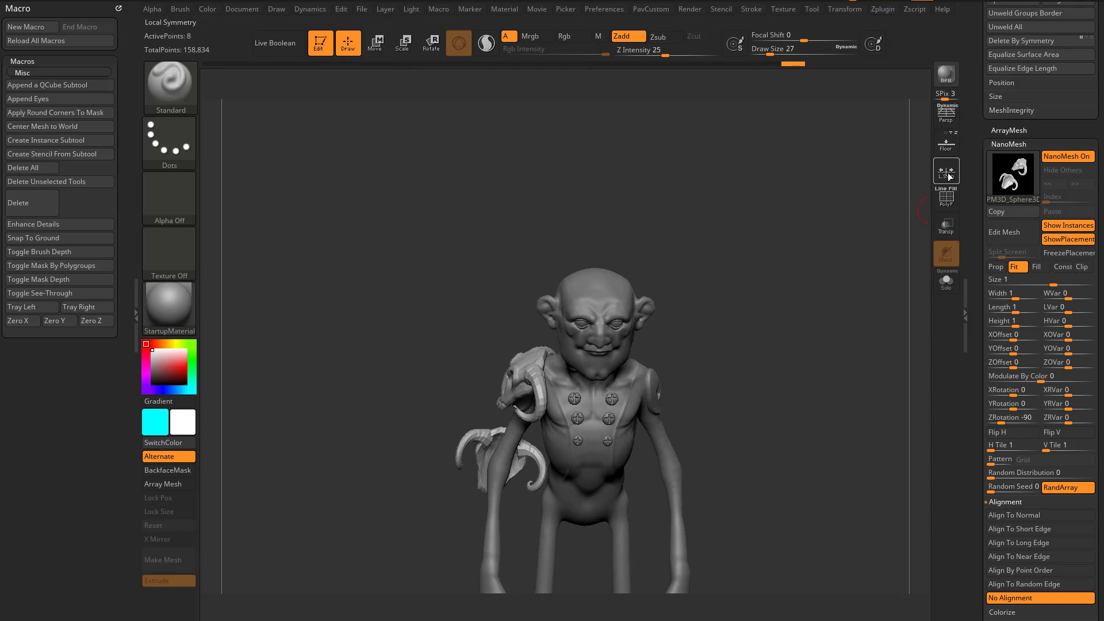
alt+drag(811, 312, 803, 258)
- Mirror and weld the NanoMesh placement planes to give the character's opposite side matching horned skulls
drag(976, 280, 966, 191)
scroll(1003, 300, up, 10)
scroll(1003, 300, up, 5)
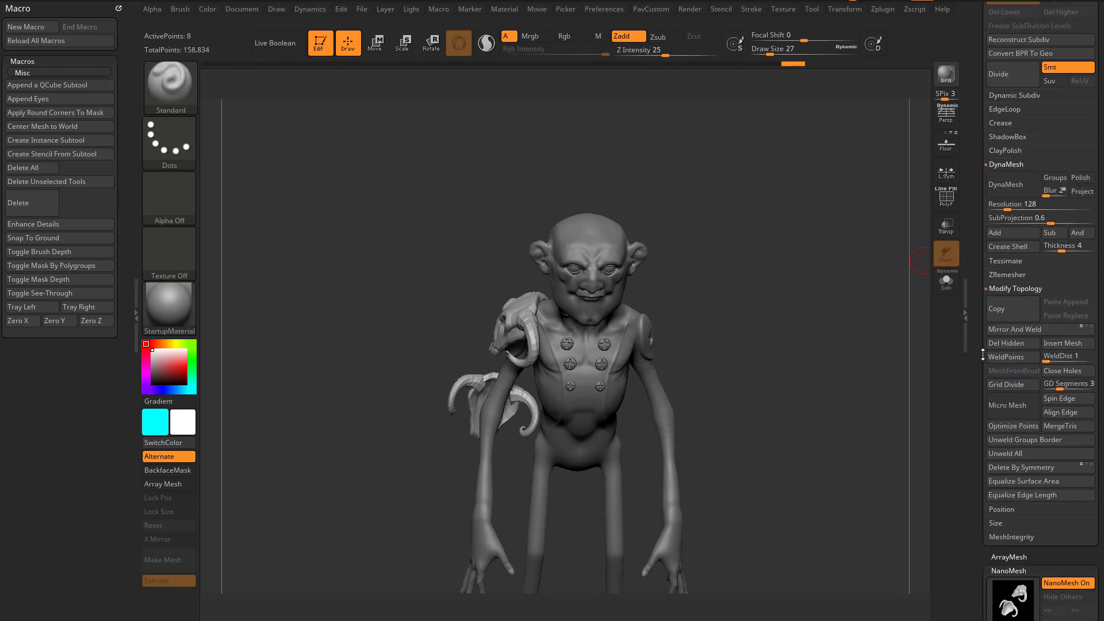
click(1026, 330)
drag(878, 319, 829, 305)
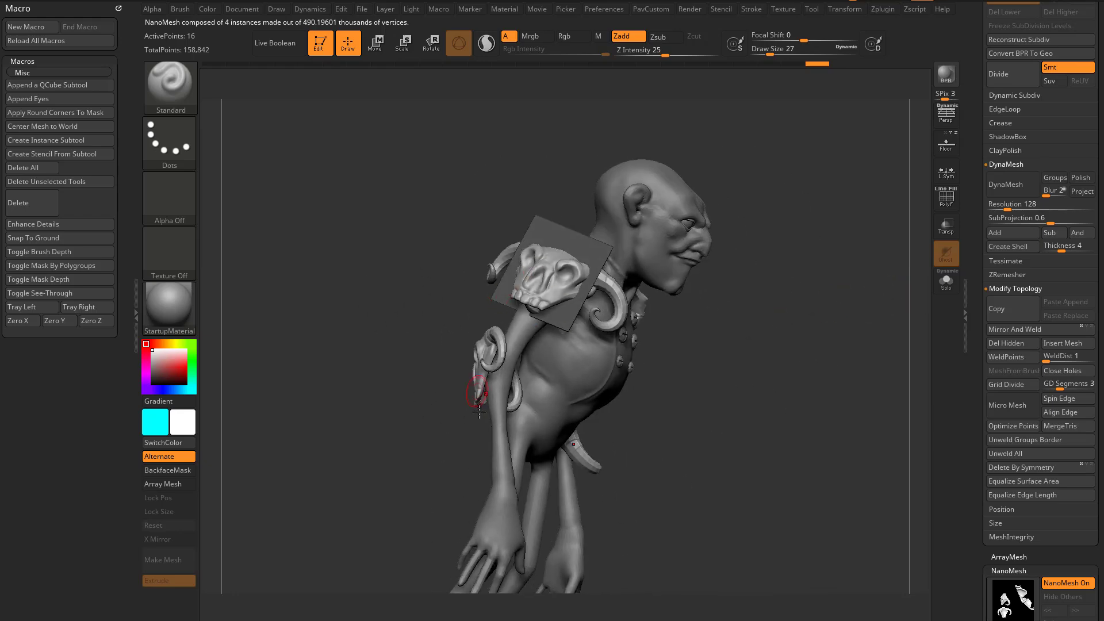
- With the ZModeler brush's Spin Edges action on A Poly, turn the mirrored placement planes until their skulls sit upright
drag(858, 347, 794, 304)
key(b)
key(z)
key(m)
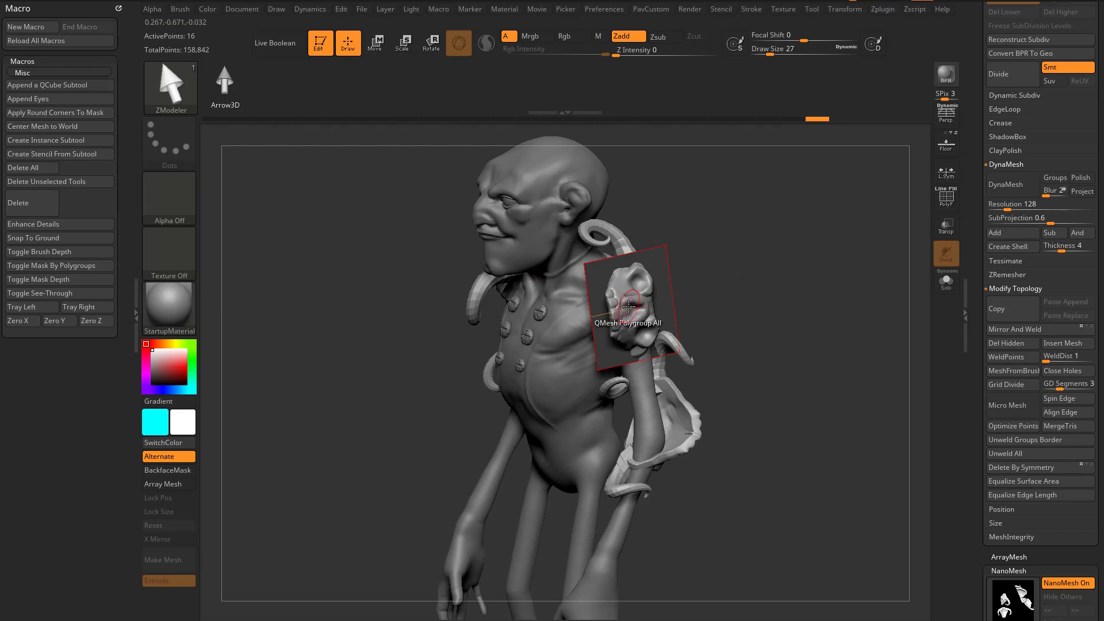
key(space)
click(725, 186)
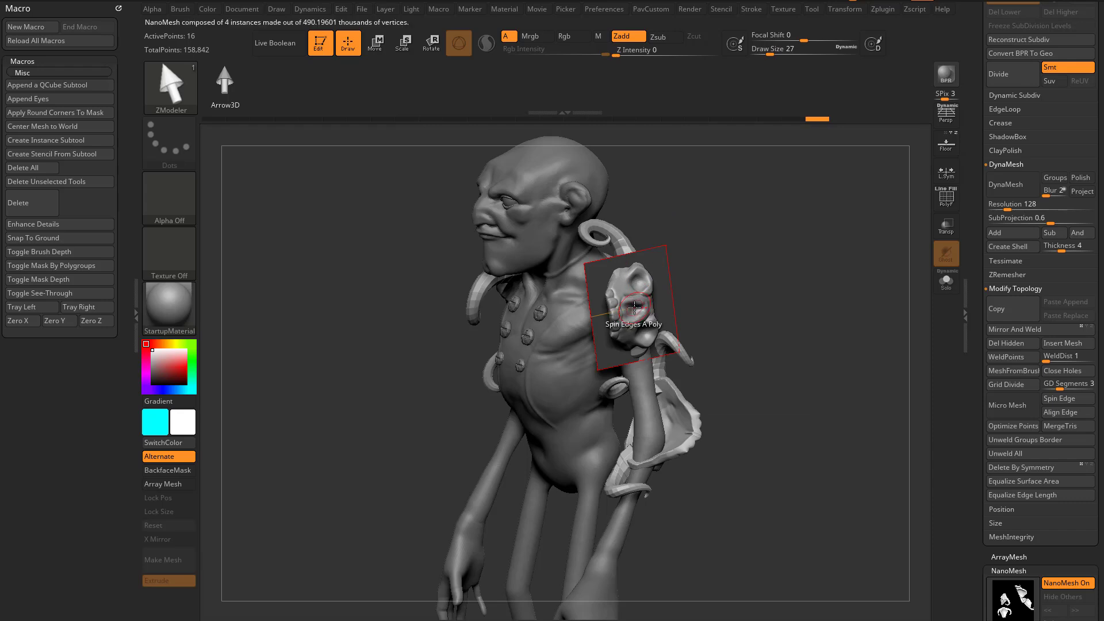
mouse_move(634, 307)
right_down()
mouse_move(747, 298)
mouse_move(661, 311)
mouse_move(654, 322)
right_up()
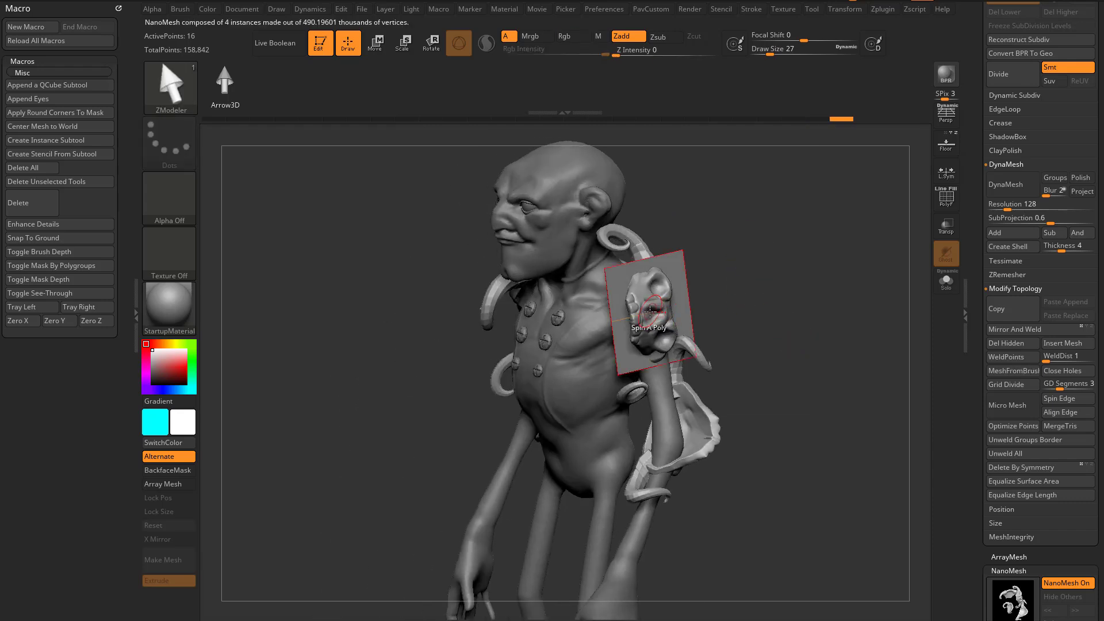
click(653, 315)
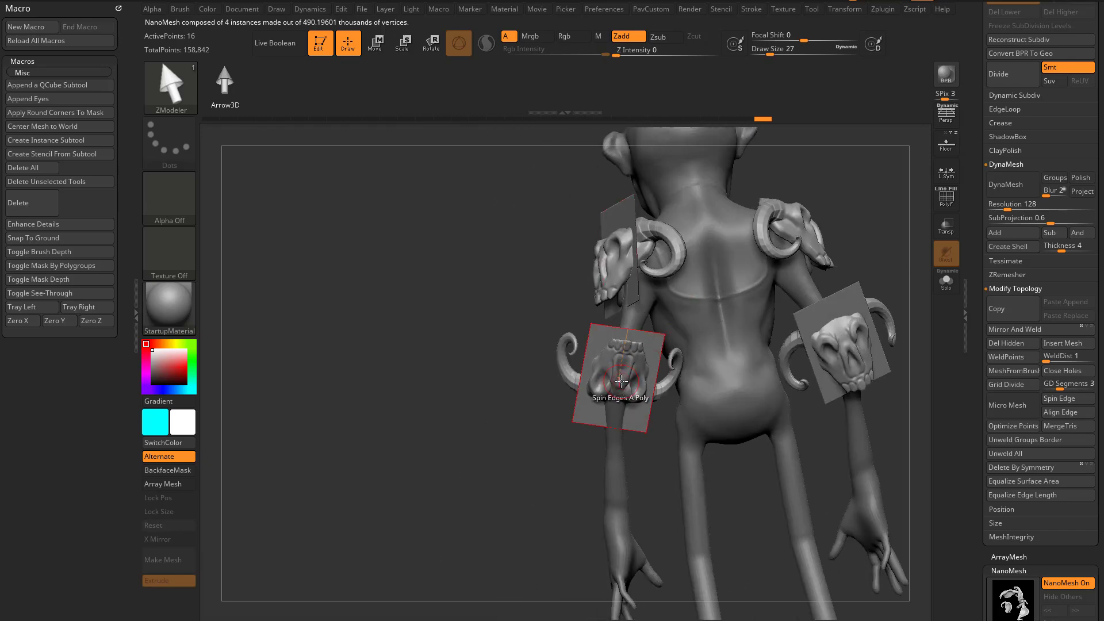
drag(527, 416, 598, 401)
- Turn off the NanoMesh placement planes and open the source skull for mesh editing
scroll(975, 361, down, 5)
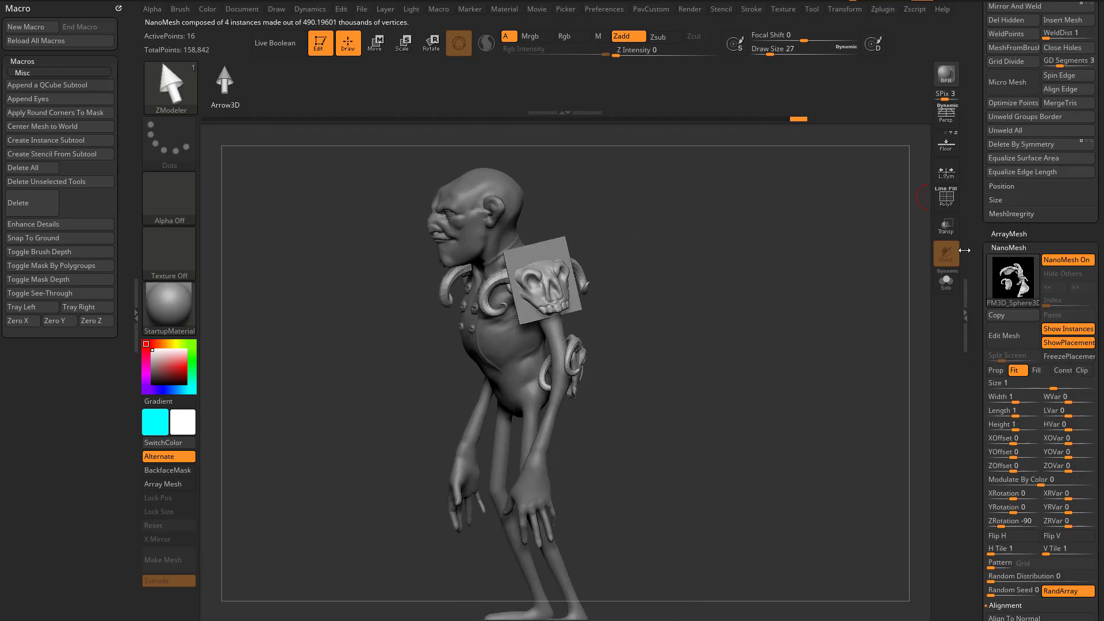
click(1064, 343)
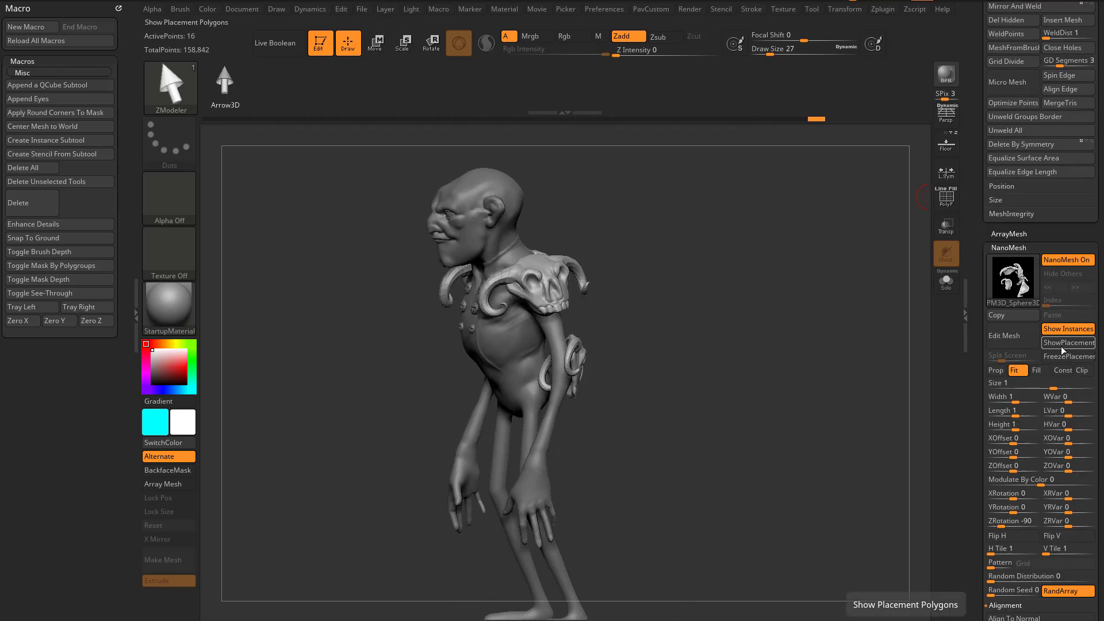
click(1003, 335)
mouse_move(867, 303)
mouse_down()
mouse_move(804, 276)
mouse_move(854, 292)
mouse_move(822, 276)
mouse_move(837, 253)
mouse_move(850, 256)
mouse_up()
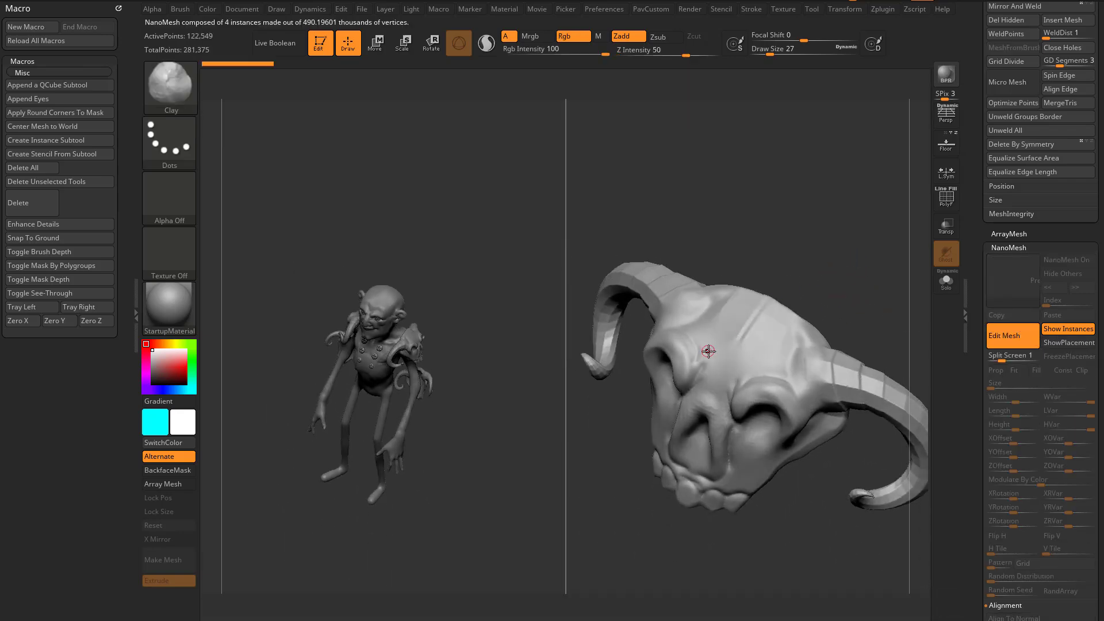
- Try the DamStandard and Clay brushes on the skull's forehead and undo the strokes
key(b)
key(d)
key(s)
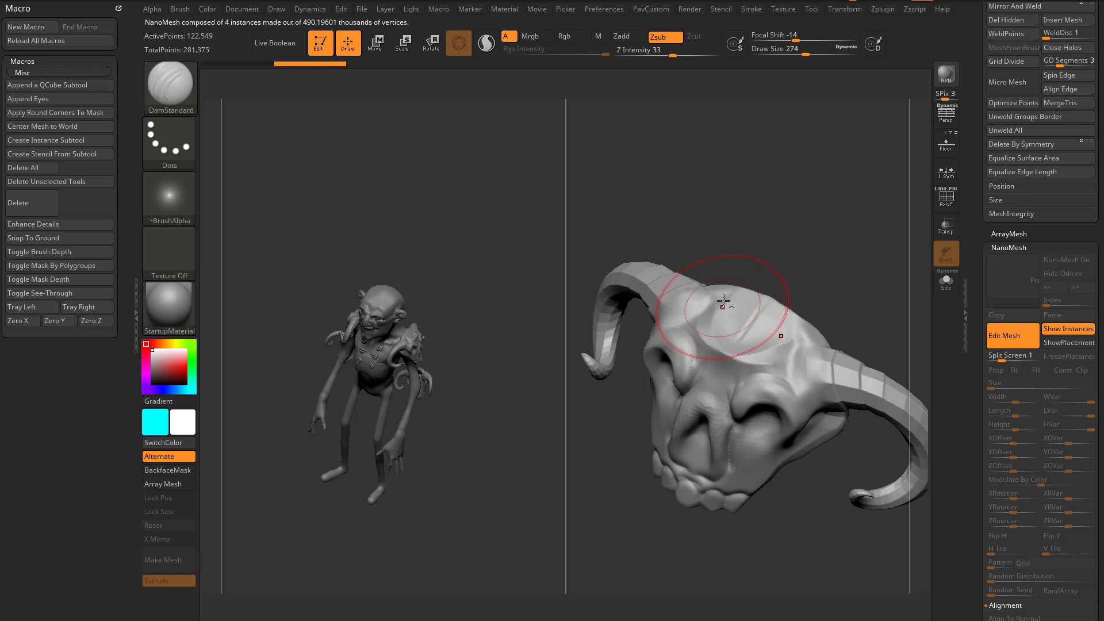
mouse_move(832, 293)
mouse_down()
mouse_move(829, 315)
mouse_move(809, 271)
mouse_move(812, 288)
mouse_up()
key(b)
key(c)
key(l)
key(s)
drag(751, 333, 760, 339)
drag(829, 287, 850, 246)
key(ctrl+z)
key(ctrl+z)
key(ctrl+z)
- Sculpt a round raised form on the skull's forehead with the Clay brush at draw size 140 and smooth it
drag(808, 300, 786, 339)
key(s)
drag(748, 328, 739, 328)
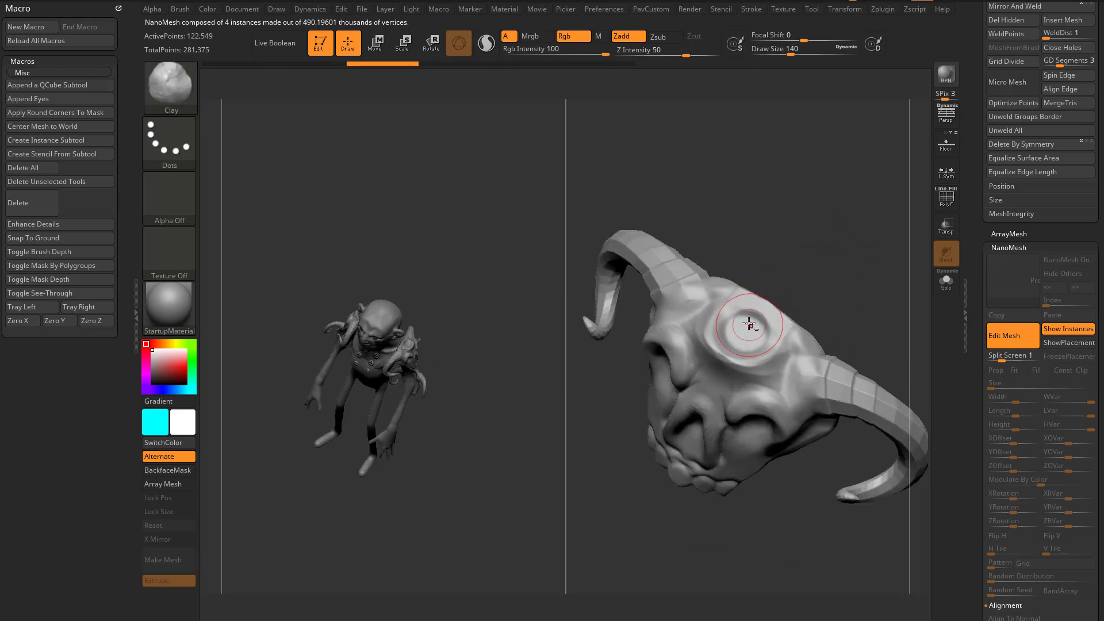
drag(813, 308, 834, 266)
shift+drag(737, 322, 758, 326)
- Refine the round forehead socket with DamStandard and build up its rim with Clay at draw size 101
key(b)
key(d)
key(s)
mouse_move(828, 279)
mouse_down()
mouse_move(801, 313)
mouse_move(803, 285)
mouse_move(514, 348)
mouse_up()
key(bracketleft)
key(b)
key(c)
key(l)
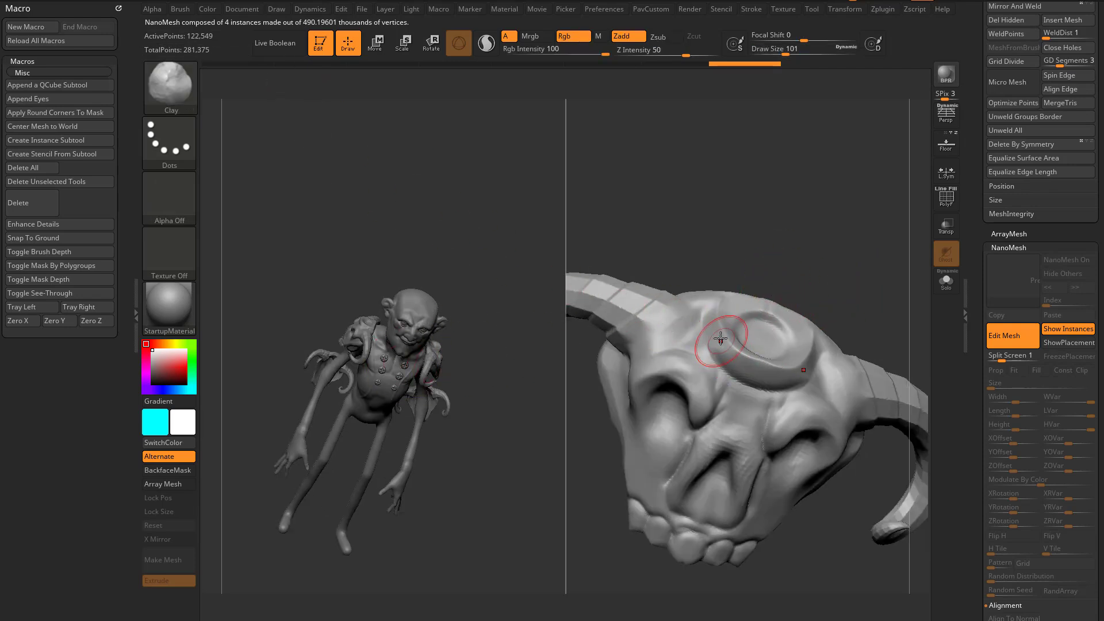
drag(793, 387, 717, 385)
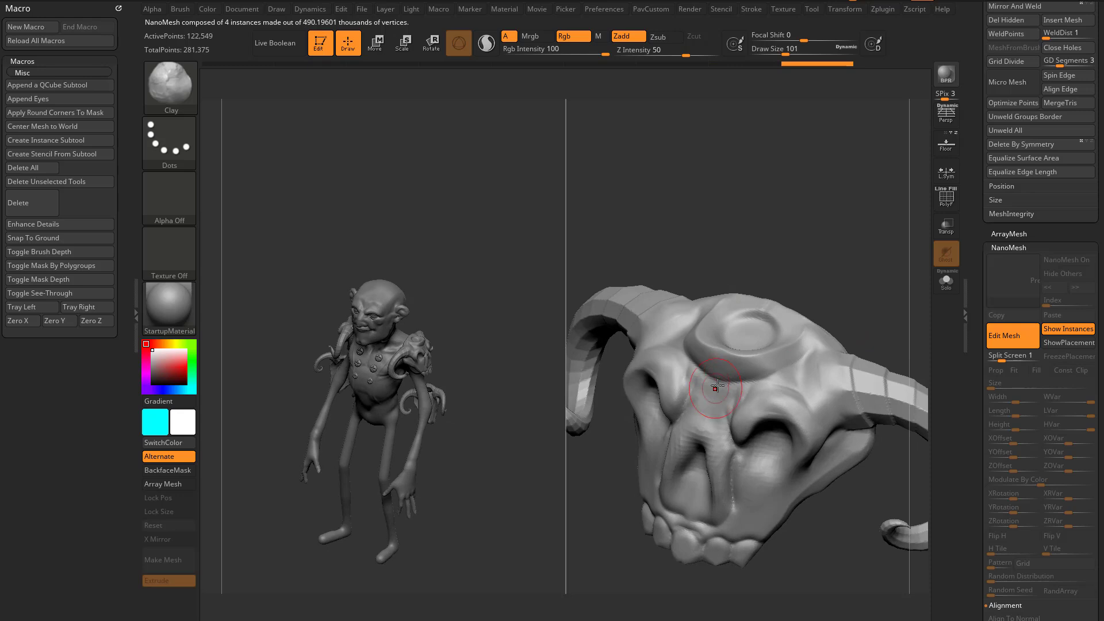
- Hide the skull instances on the character and flatten the surface around the forehead socket with the TrimDynamic brush
click(1065, 330)
drag(874, 288, 863, 338)
key(b)
key(t)
key(d)
mouse_move(812, 286)
mouse_down()
mouse_move(799, 258)
mouse_move(797, 276)
mouse_up()
drag(684, 389, 725, 412)
mouse_move(840, 272)
mouse_down()
mouse_move(850, 295)
mouse_move(828, 310)
mouse_up()
drag(758, 348, 713, 371)
drag(827, 281, 831, 308)
- Adjust the shape of the forehead socket's rim with the Move brush
key(b)
key(m)
key(v)
drag(693, 357, 690, 350)
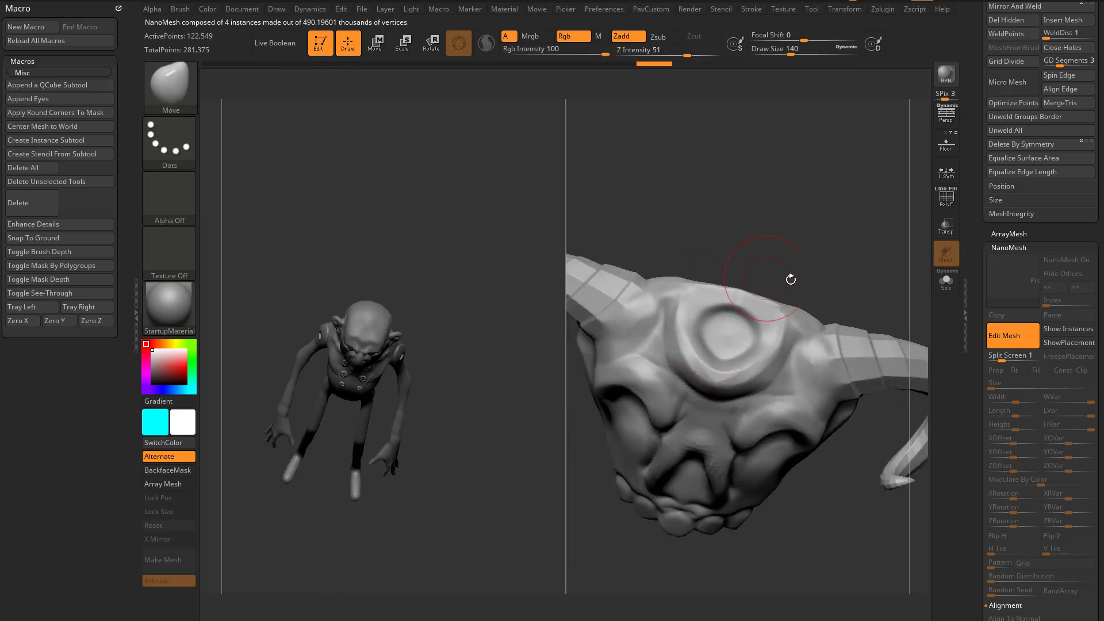
- Build up a round eyeball in the centre of the forehead socket with the Clay brush at draw size 116
key(b)
key(c)
key(l)
drag(774, 259, 776, 293)
drag(722, 345, 723, 333)
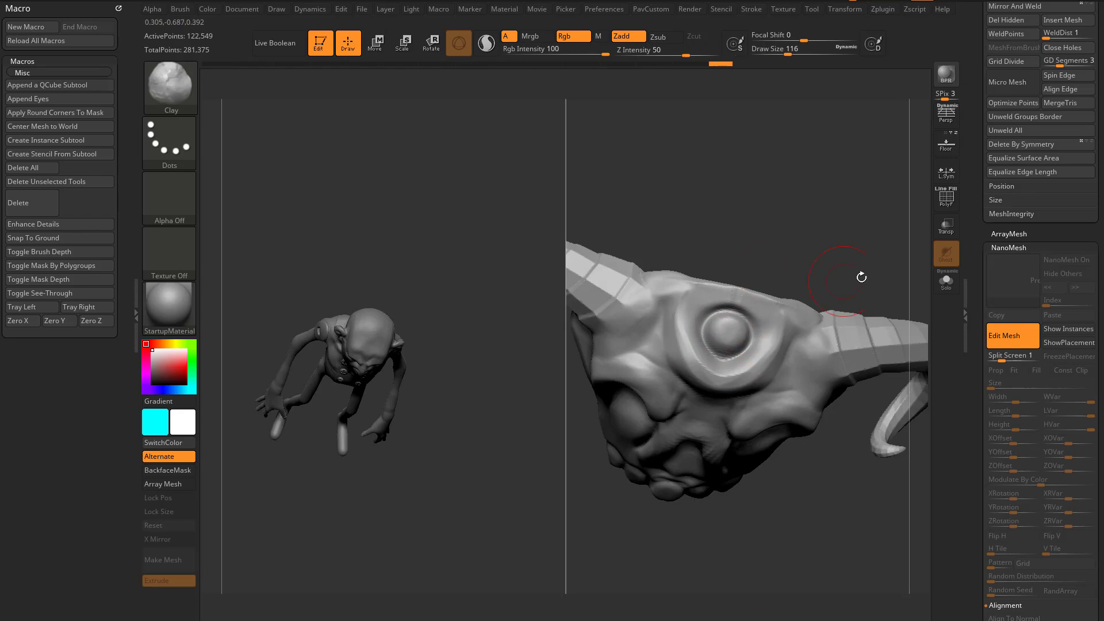
right_drag(877, 275, 846, 275)
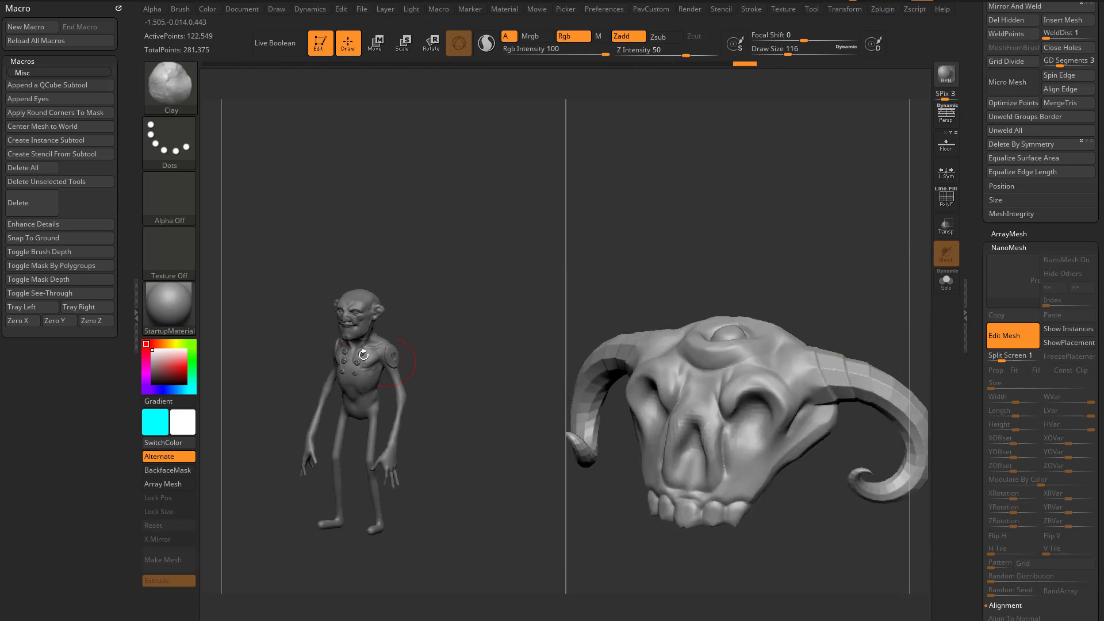
- Show the skull instances on the character again and leave NanoMesh mesh editing
click(1068, 329)
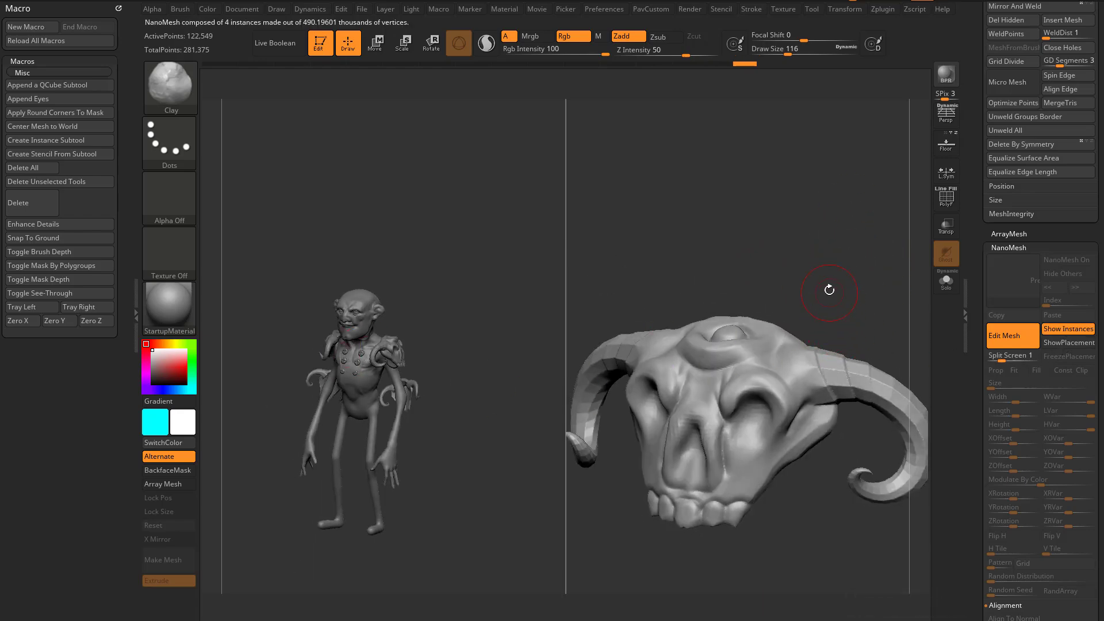
right_drag(828, 283, 896, 299)
click(994, 335)
mouse_move(822, 307)
right_down()
mouse_move(850, 285)
mouse_move(826, 322)
mouse_move(854, 365)
mouse_move(801, 347)
right_up()
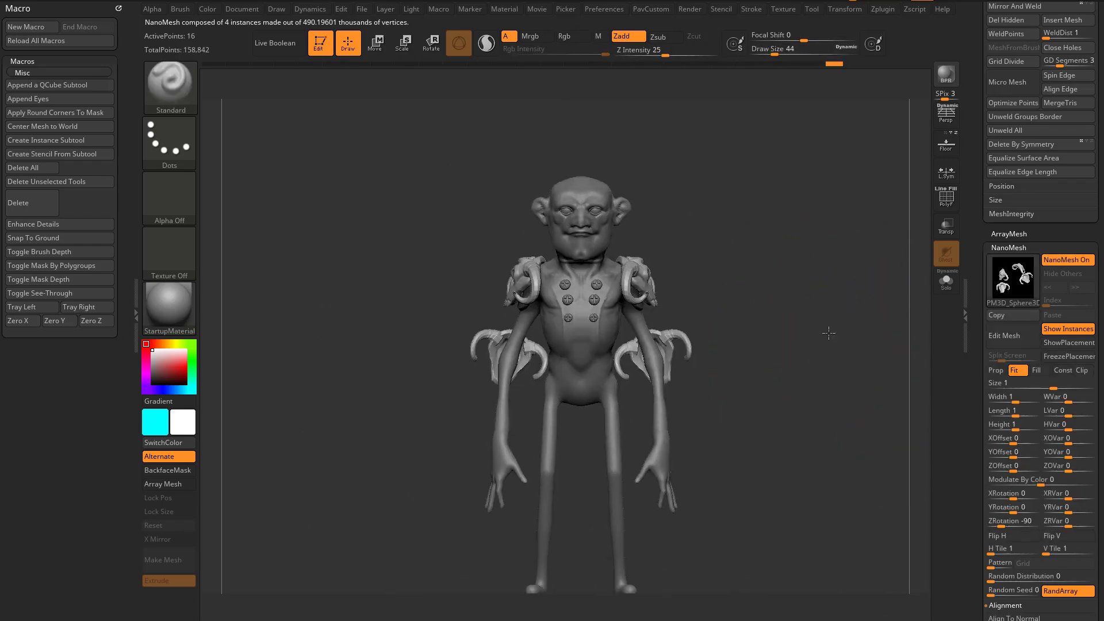
- Examine the mirrored skull instances on the shoulders and behind the arms from several angles
mouse_move(828, 333)
right_down()
mouse_move(820, 338)
mouse_move(942, 230)
right_up()
mouse_move(740, 281)
right_down()
mouse_move(760, 284)
mouse_move(741, 283)
right_up()
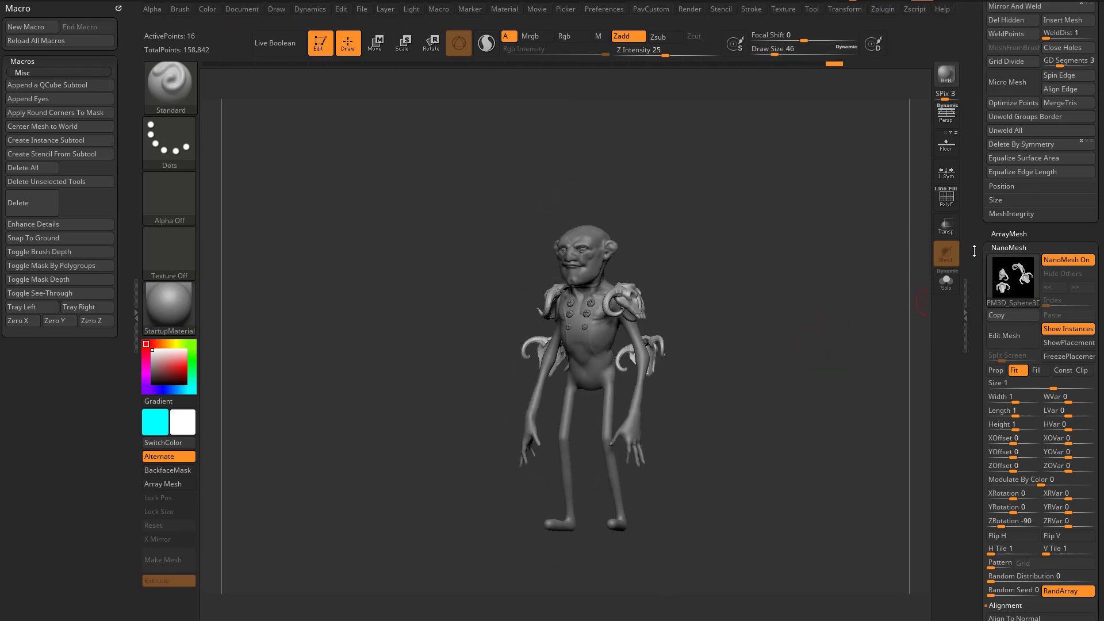
drag(974, 251, 954, 442)
right_drag(813, 391, 784, 399)
right_drag(784, 399, 822, 339)
drag(970, 355, 966, 14)
right_drag(801, 339, 852, 332)
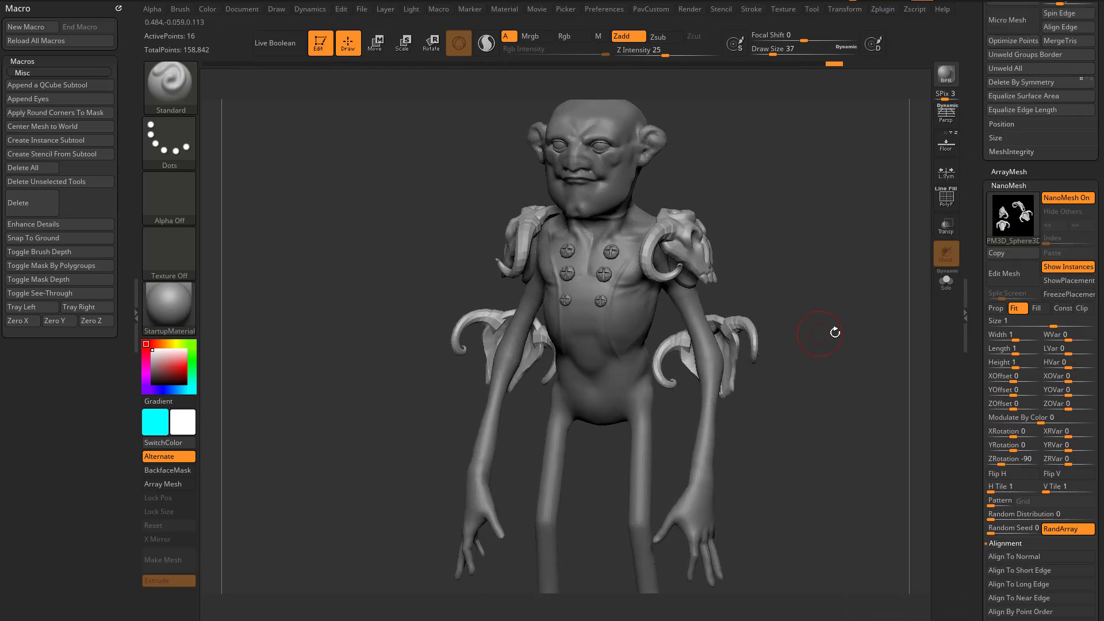
- Display the placement planes, delete the two lower ones behind the arms, and turn the plane display off again
click(1060, 278)
right_drag(791, 314, 538, 354)
ctrl+alt+shift+drag(401, 337, 557, 464)
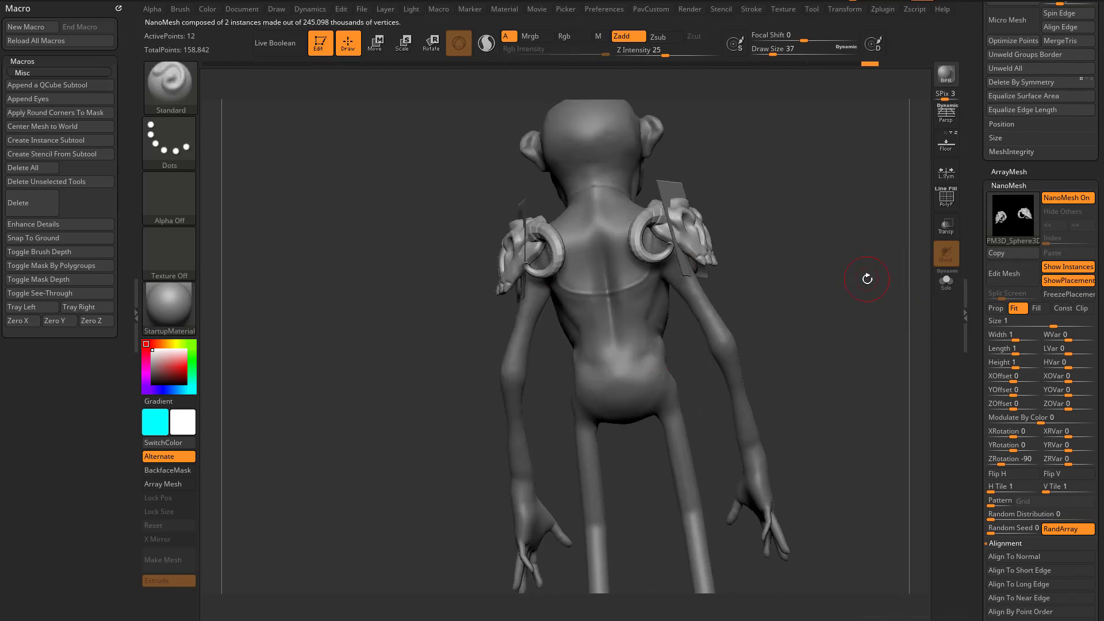
drag(979, 226, 970, 342)
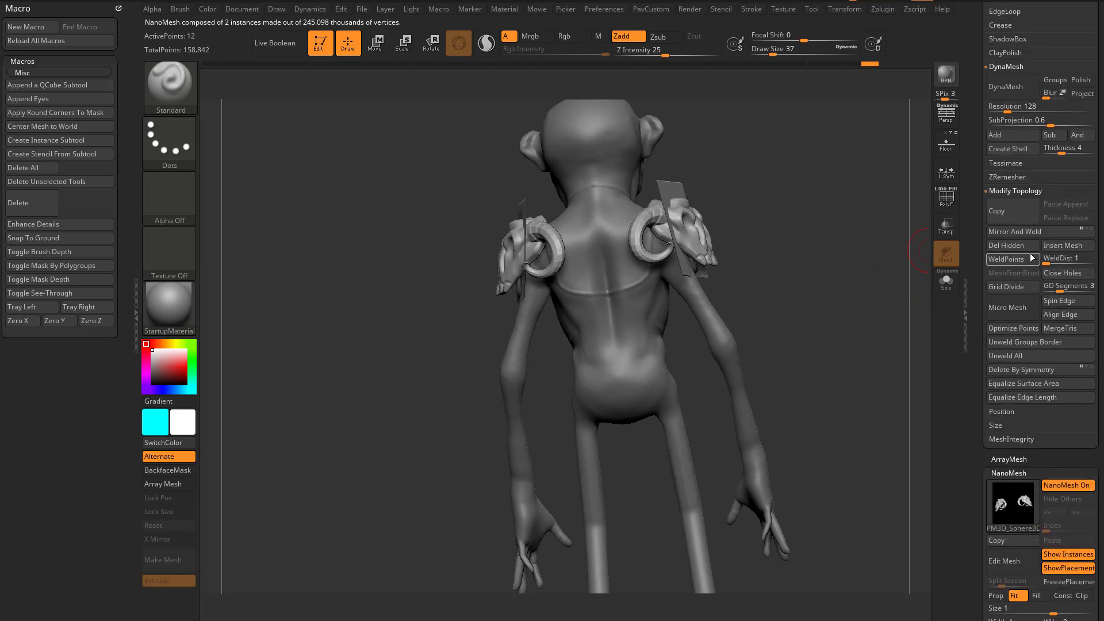
right_drag(835, 294, 923, 300)
click(1055, 570)
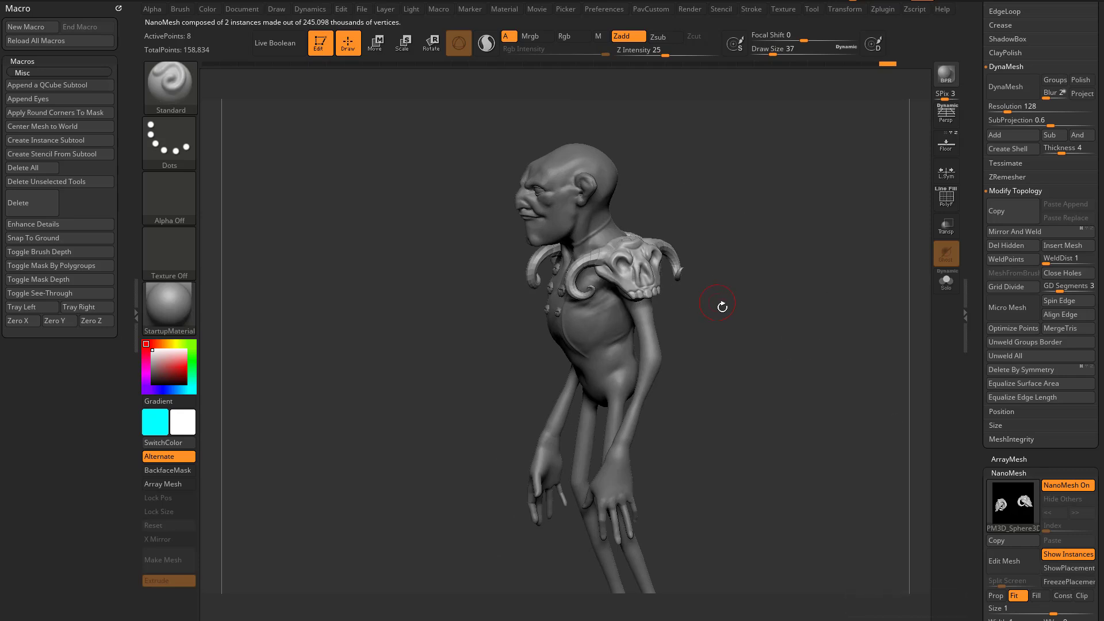